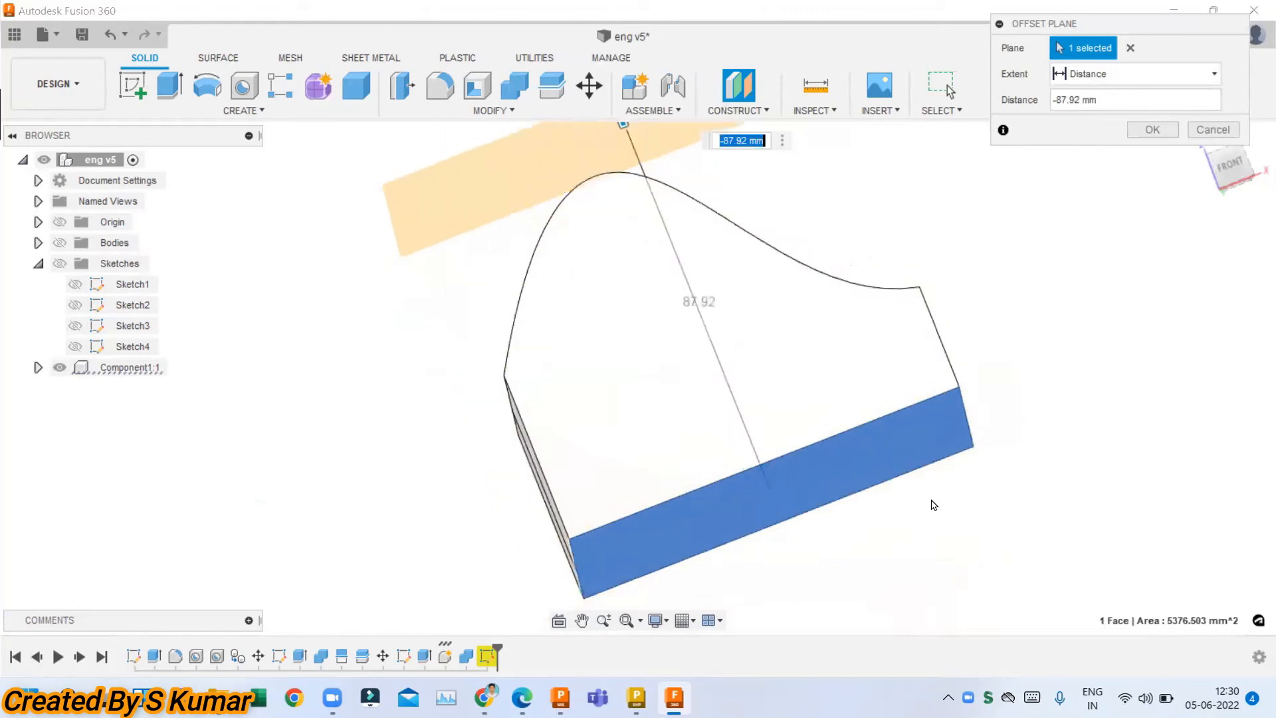
Create a construction plane offset -87.92 mm from the block's flat bottom face, above the curved surface.
middle_click_drag(843, 284, 795, 459, "shift")
middle_click_drag(761, 252, 723, 325, "shift")
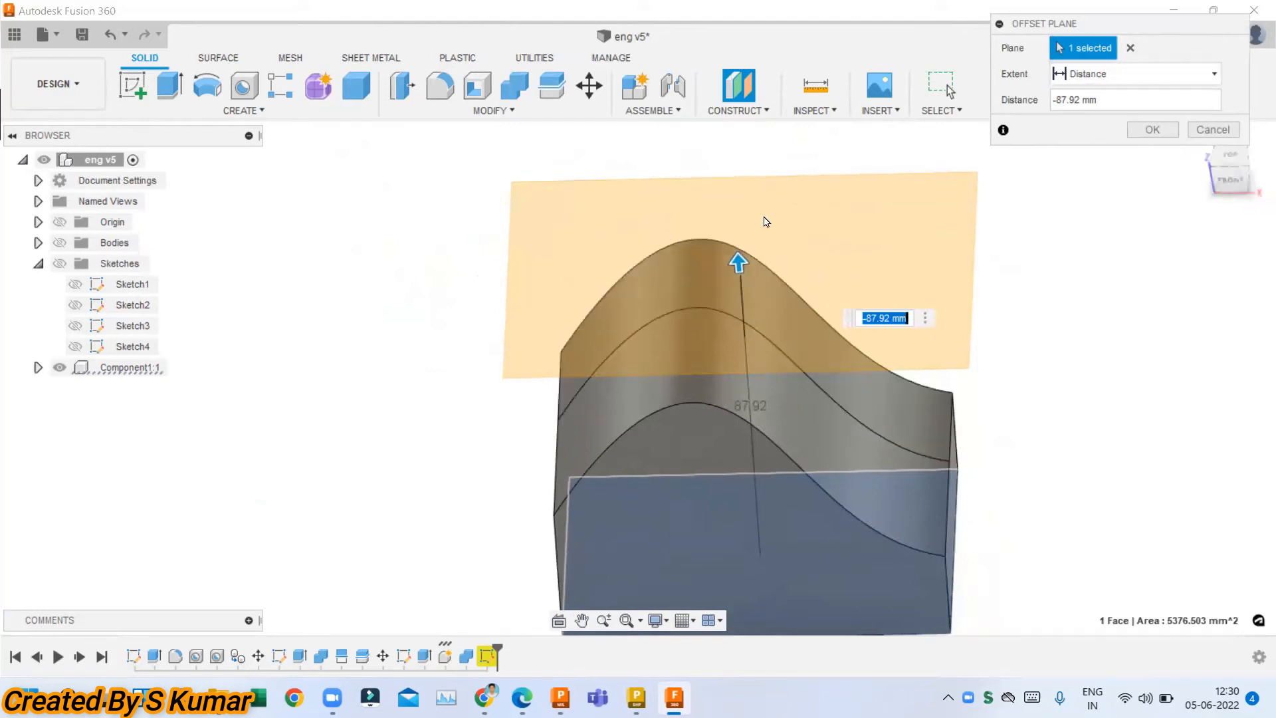
left_click(1146, 130)
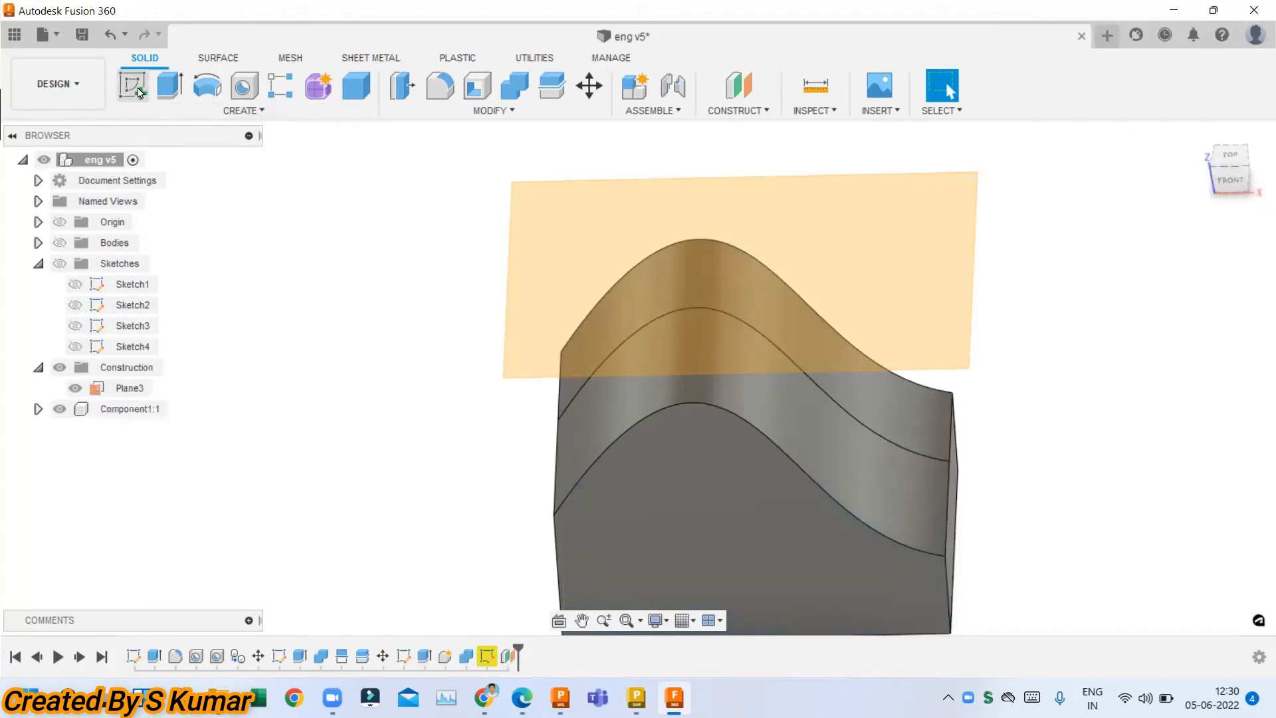
Start a sketch on the new offset plane above the part.
left_click(139, 92)
left_click(918, 318)
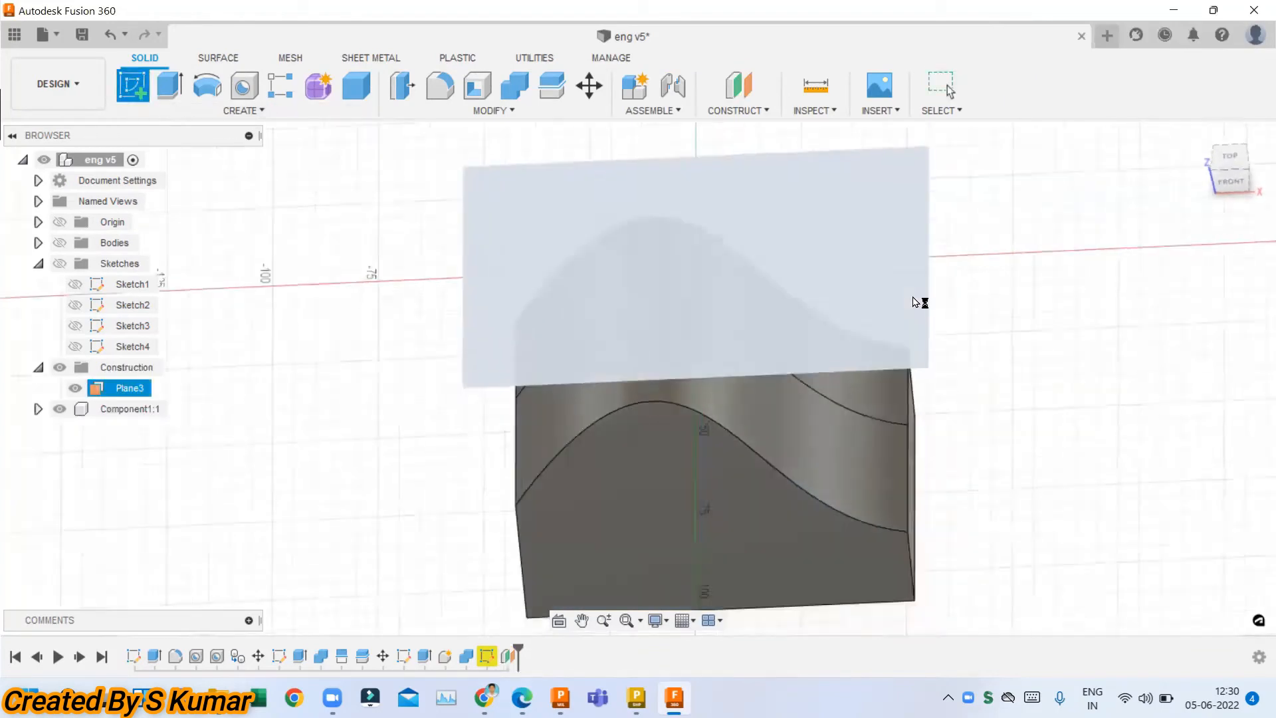
scroll(519, 377, "up", 1)
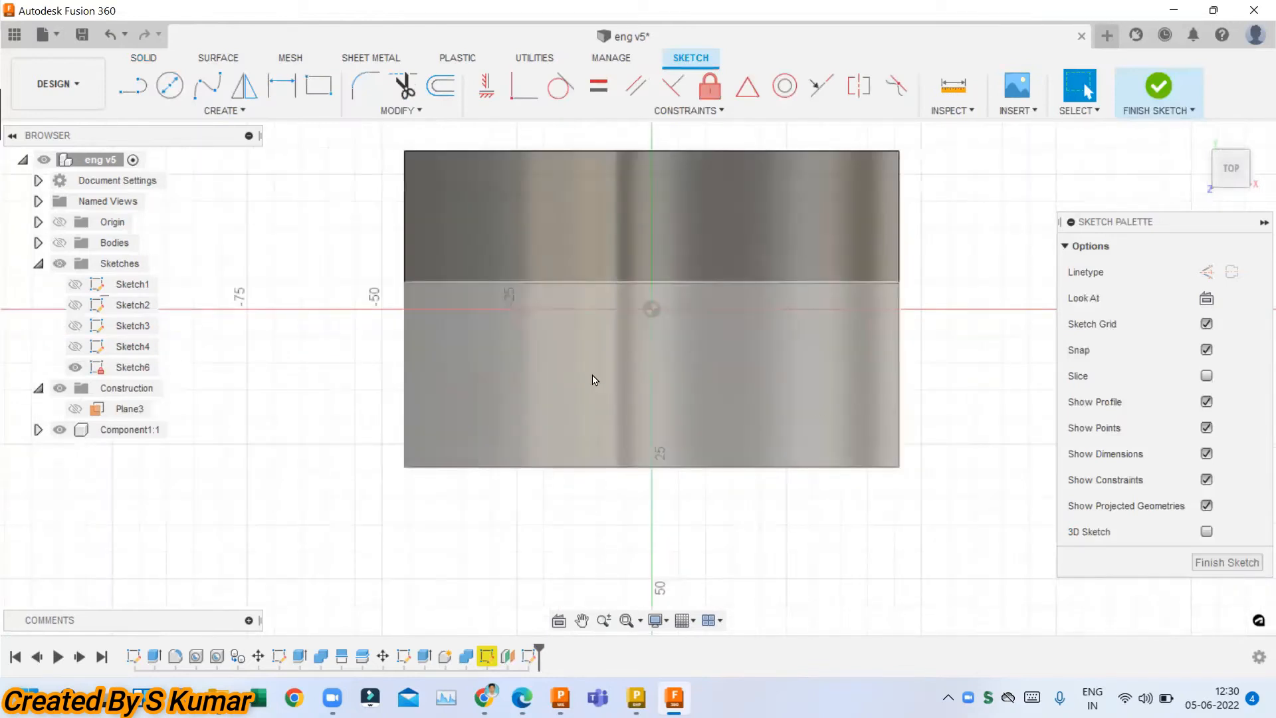
Add sketch text in a rectangular frame over the block, reading "fusion" with "360" on the second line.
left_click(222, 111)
left_click(206, 318)
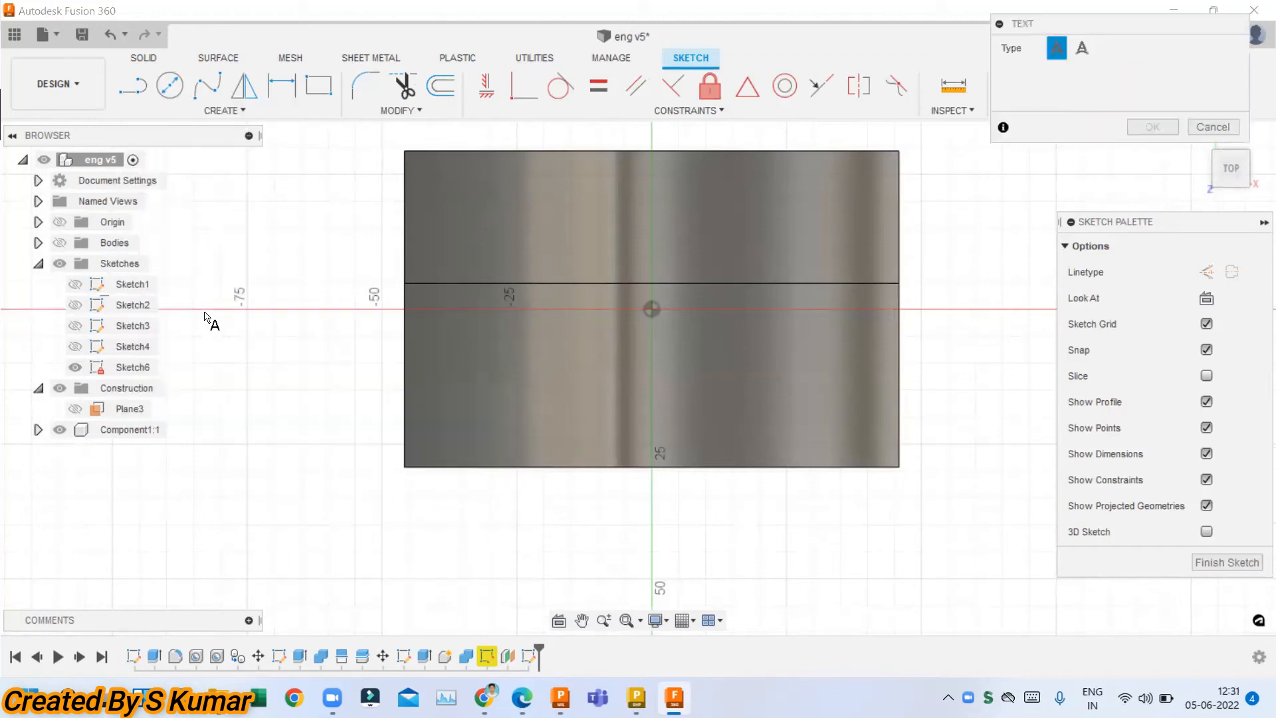
left_click(471, 206)
left_click(841, 416)
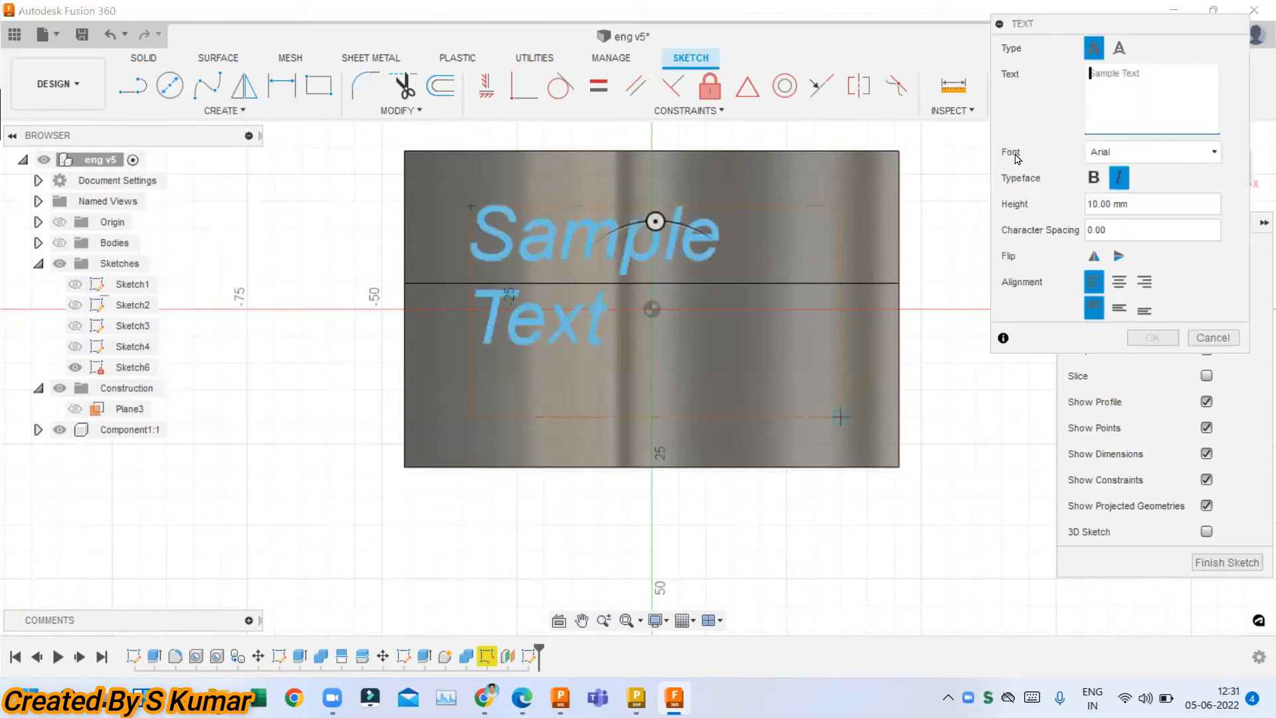
type("f")
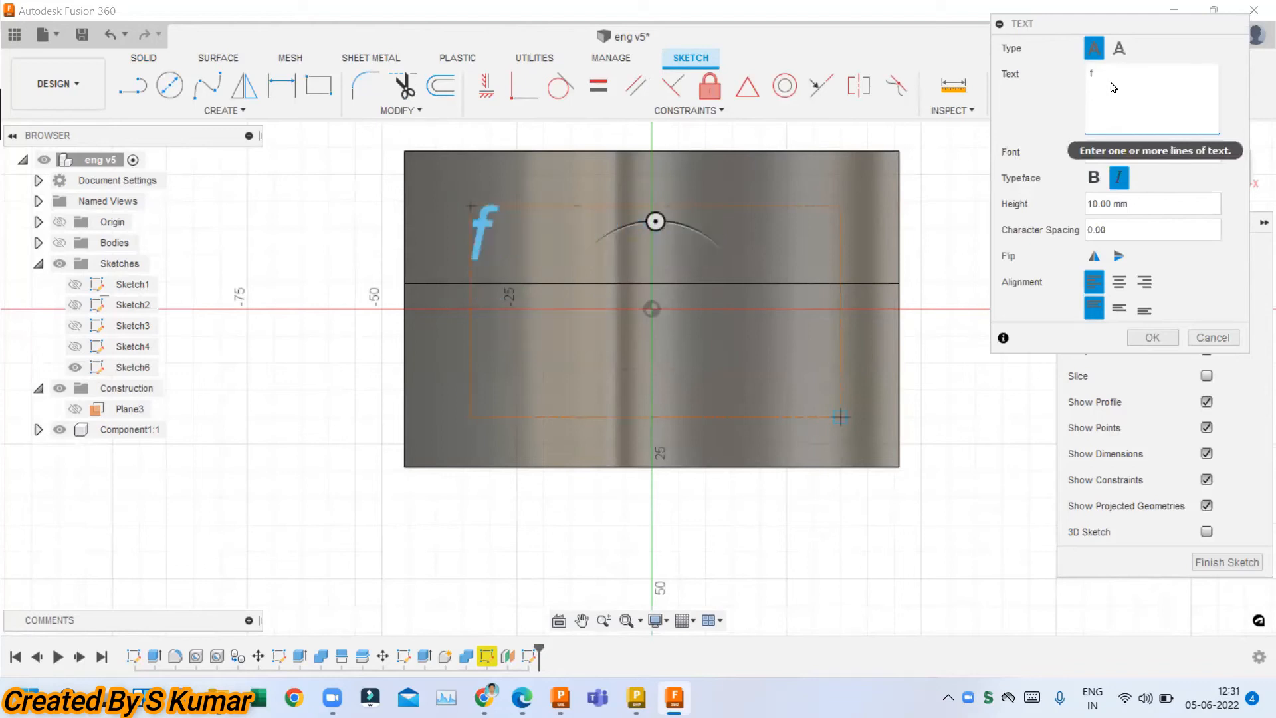
type("usion")
key("Return")
type("360")
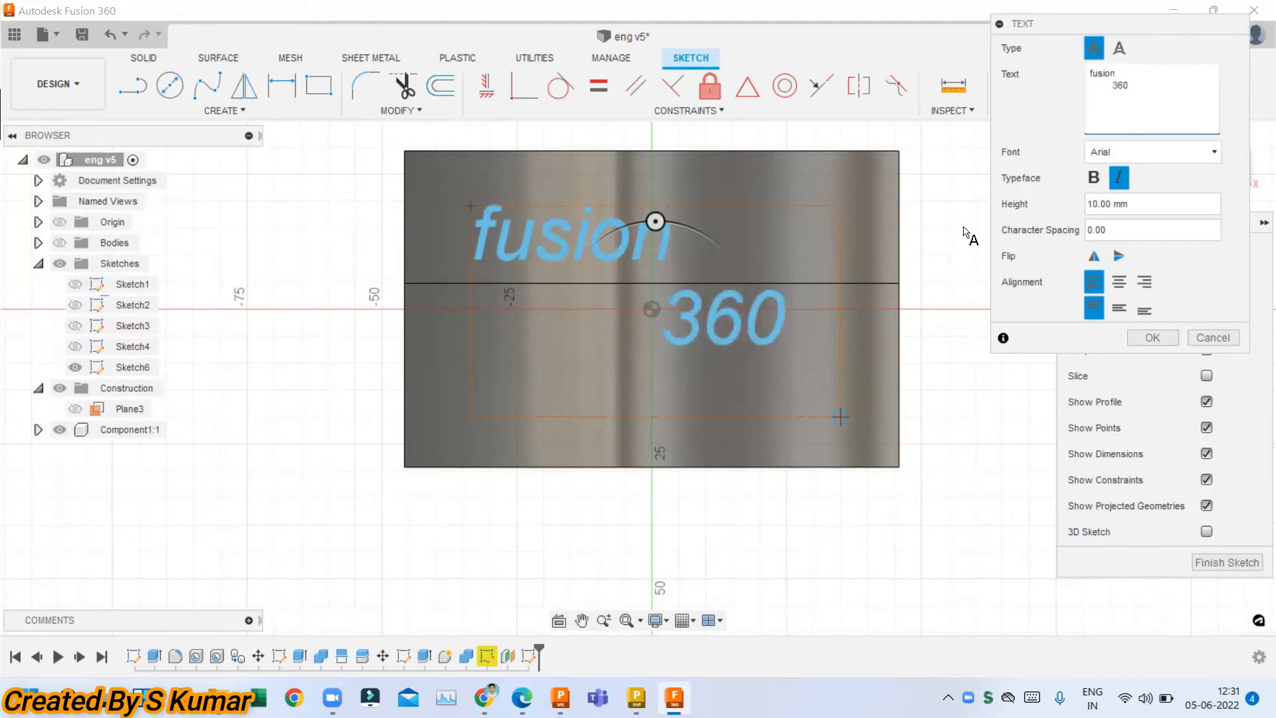
Rotate the sketch text by 30° and accept it with the Arial font.
left_click_drag(655, 222, 587, 202)
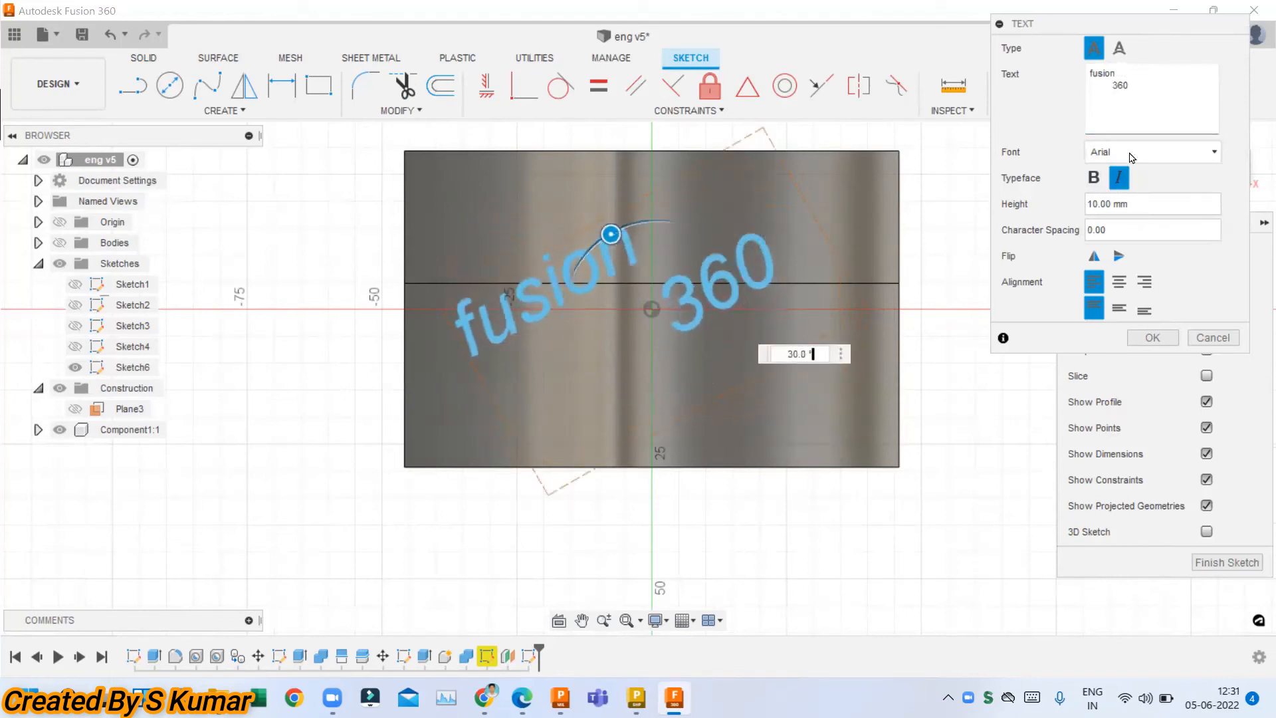
left_click(1183, 156)
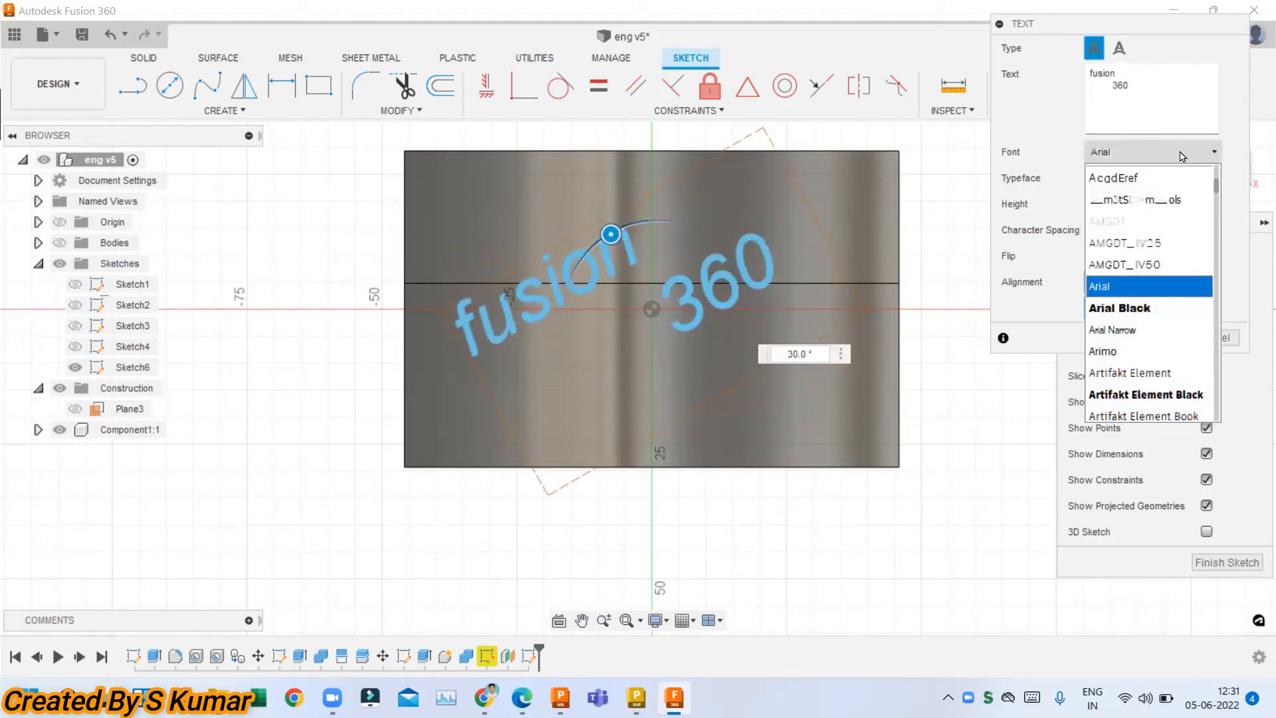
left_click(1182, 156)
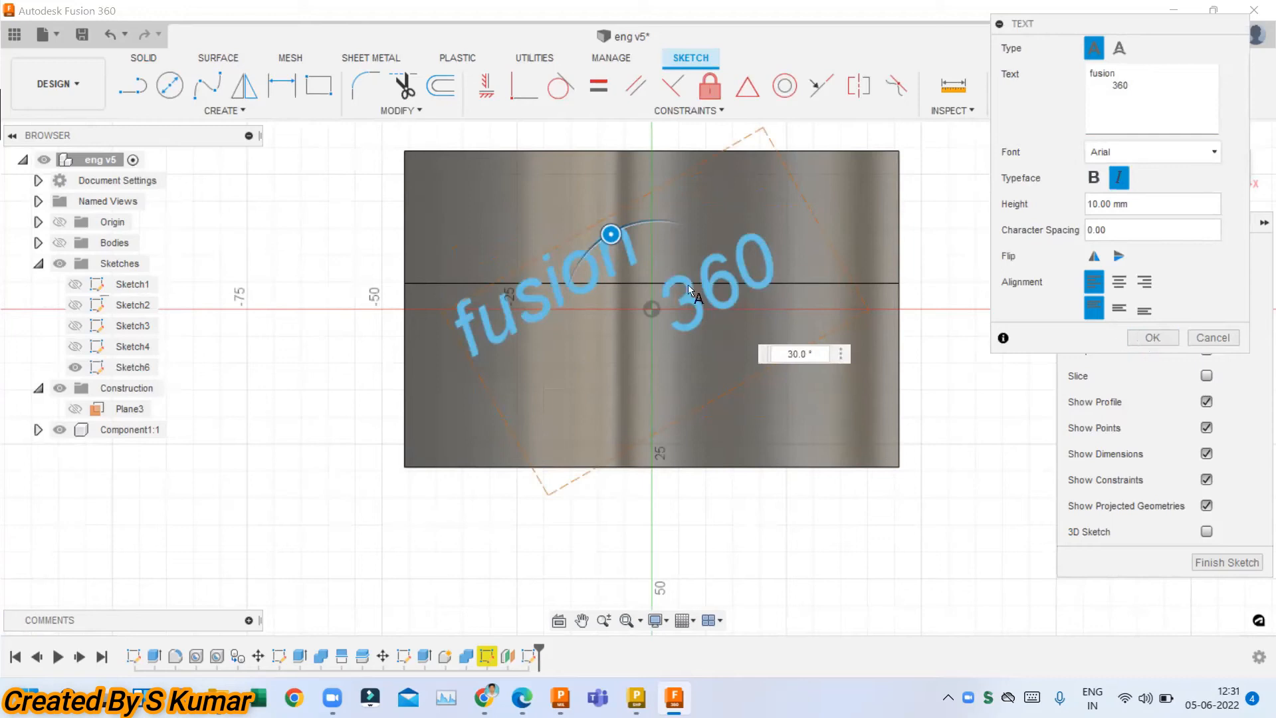
scroll(691, 289, "down", 3)
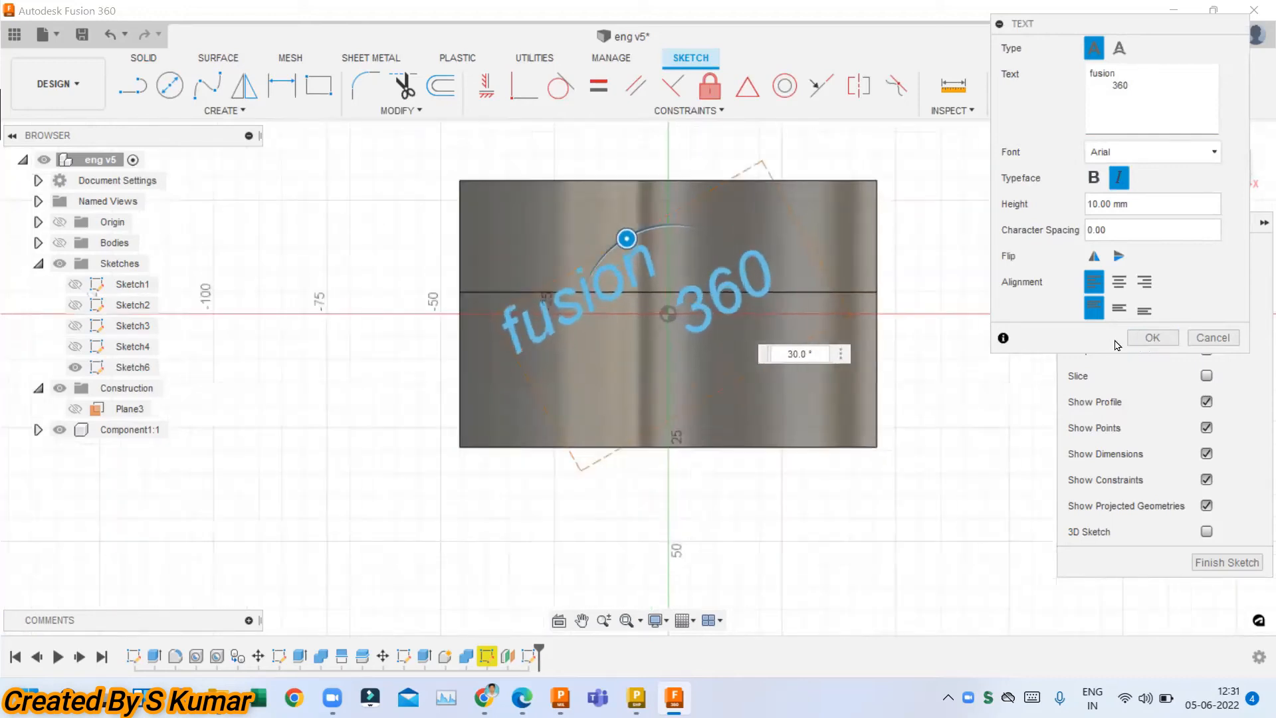
left_click(1140, 339)
middle_click_drag(836, 323, 768, 229, "shift")
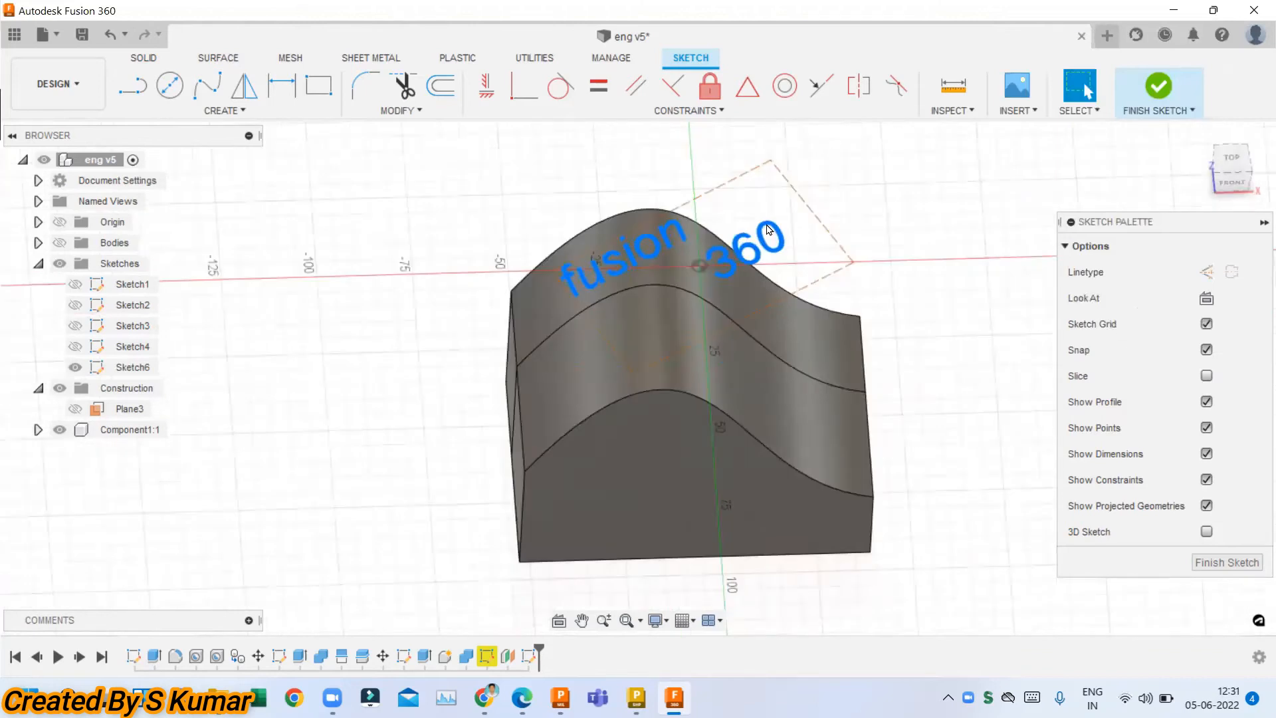
left_click(412, 111)
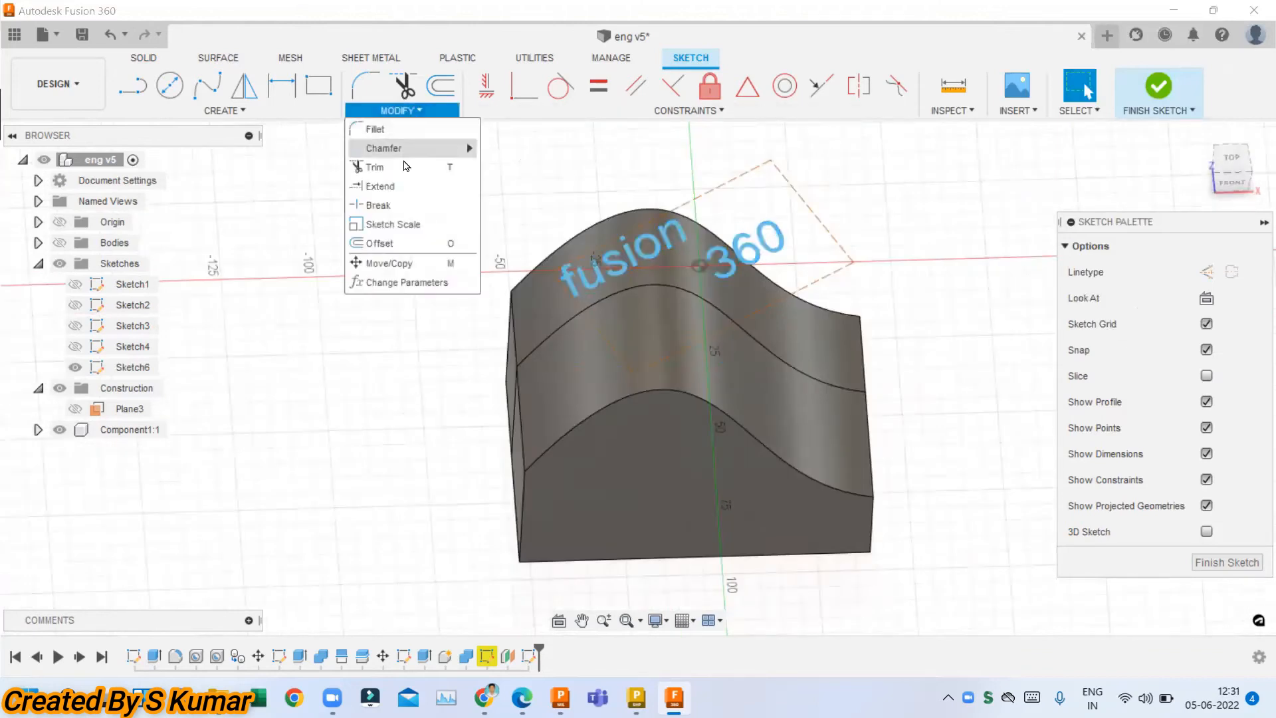
left_click(401, 264)
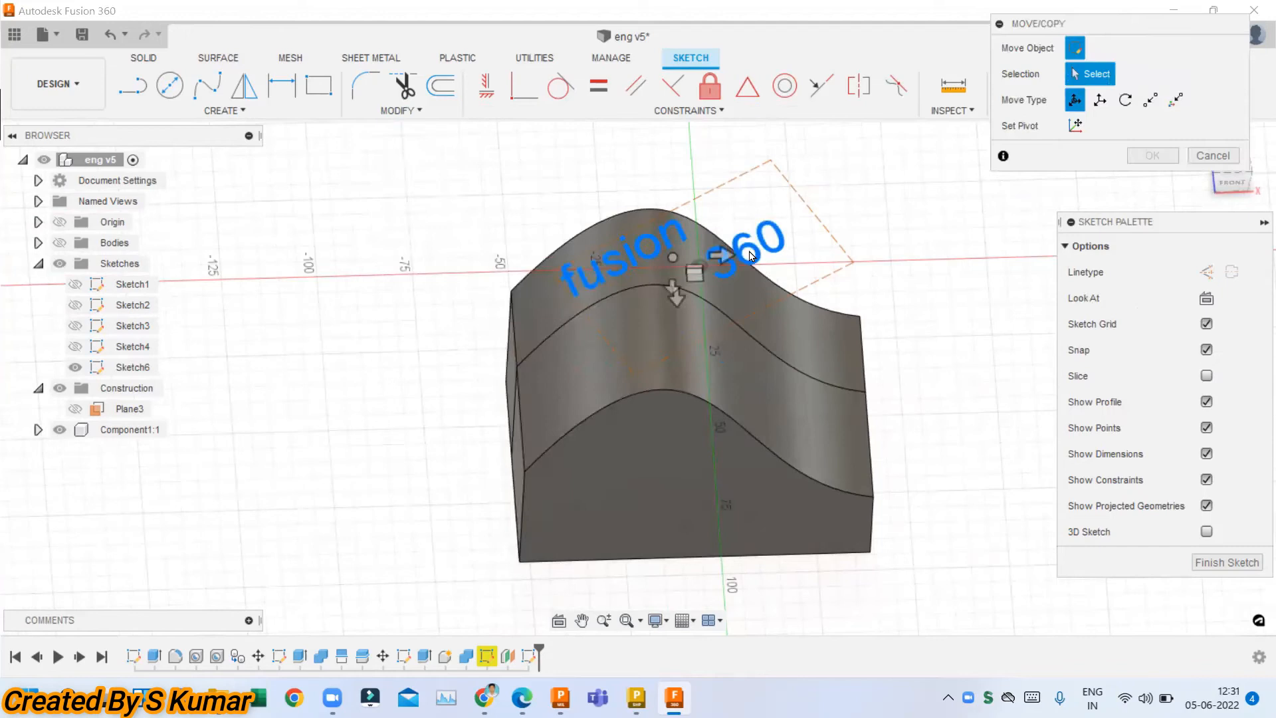
left_click(691, 275)
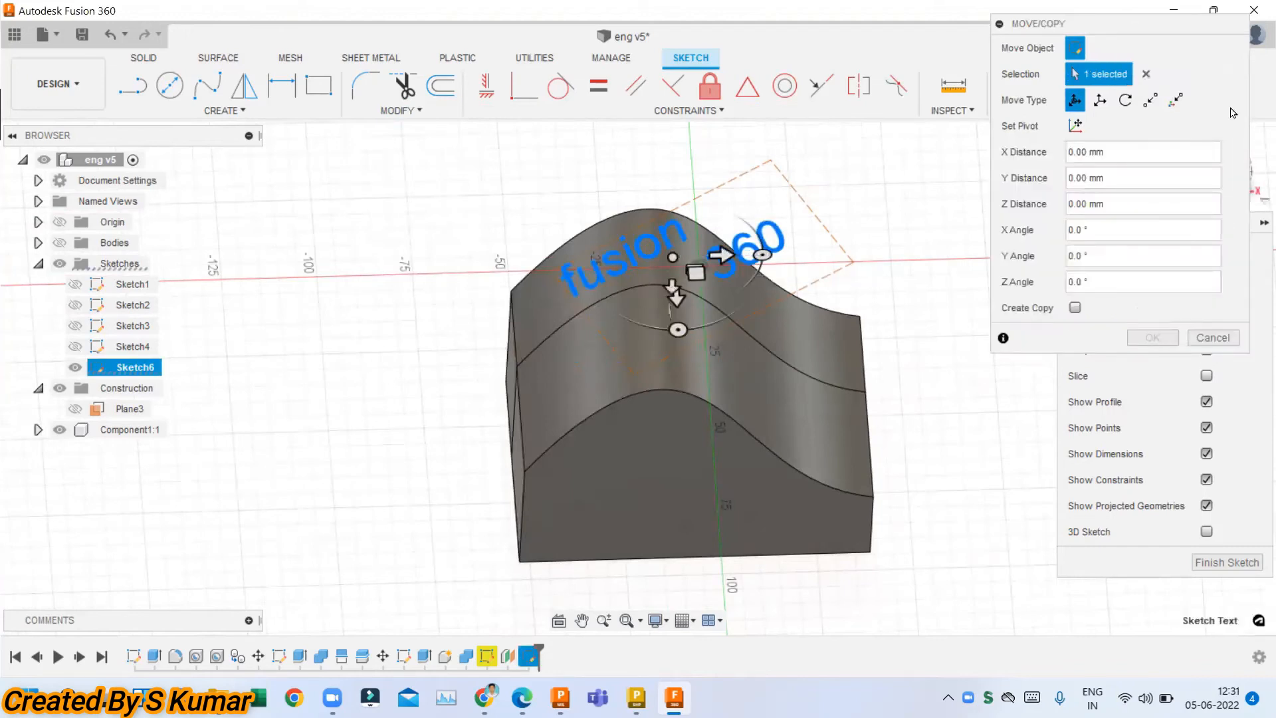
left_click_drag(1239, 30, 1178, 166)
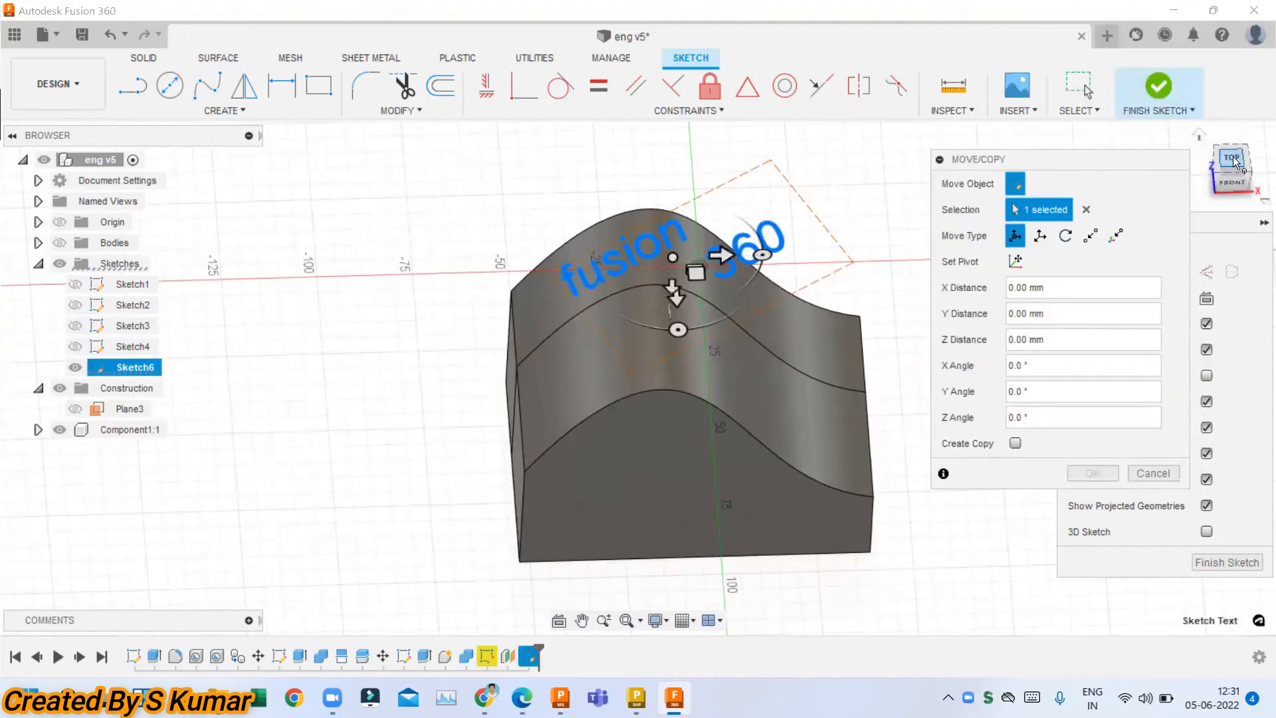
mouse_move(678, 349)
left_mouse_down()
mouse_move(692, 346)
mouse_move(658, 347)
mouse_move(671, 349)
left_mouse_up()
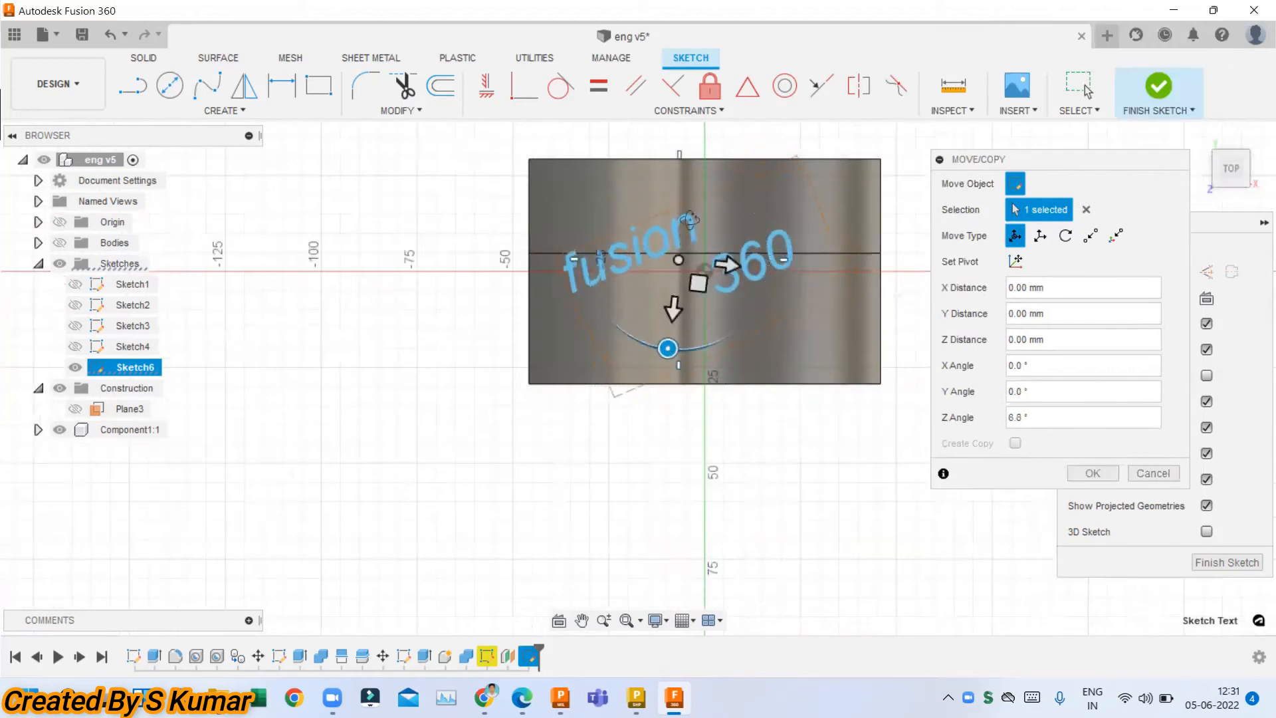
middle_click_drag(821, 266, 835, 189, "shift")
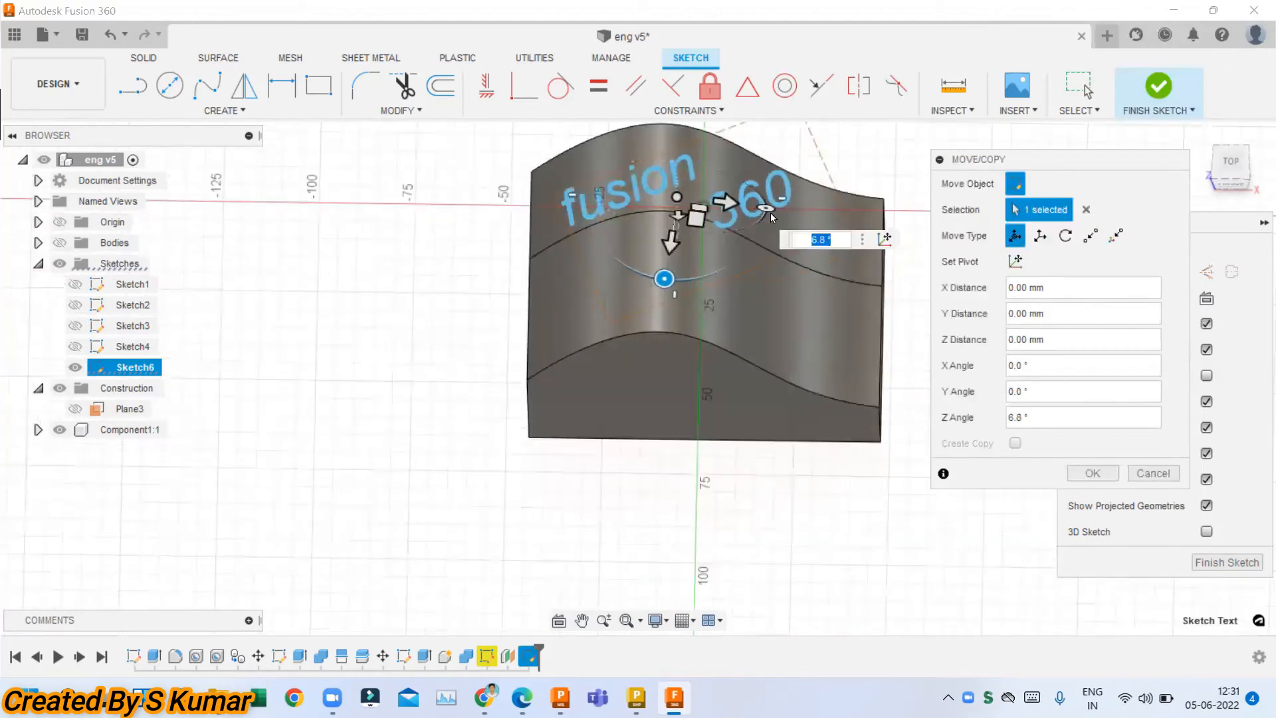
mouse_move(765, 208)
left_mouse_down()
mouse_move(738, 184)
mouse_move(779, 202)
mouse_move(761, 202)
left_mouse_up()
mouse_move(627, 239)
middle_mouse_down("shift")
mouse_move(613, 114)
mouse_move(637, 231)
middle_mouse_up("shift")
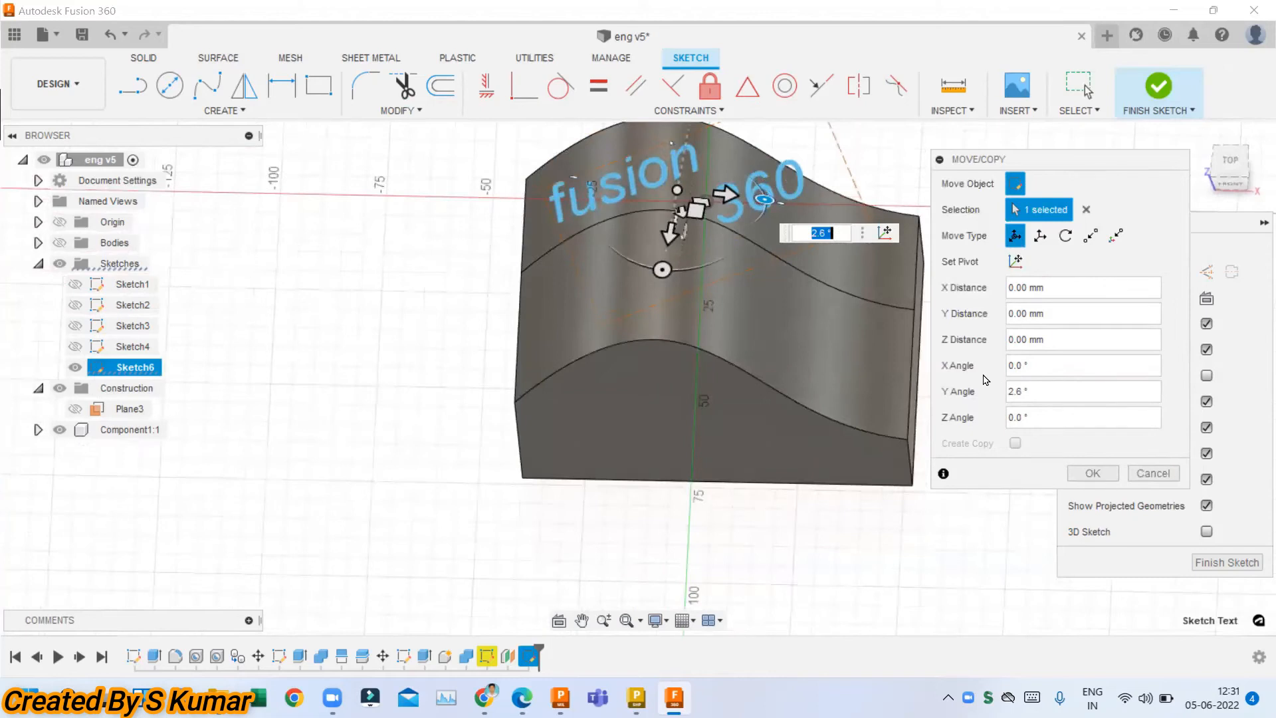
left_click(1165, 477)
Finish the sketch containing the "fusion 360" text.
mouse_move(966, 390)
middle_mouse_down("shift")
mouse_move(835, 345)
mouse_move(715, 336)
middle_mouse_up("shift")
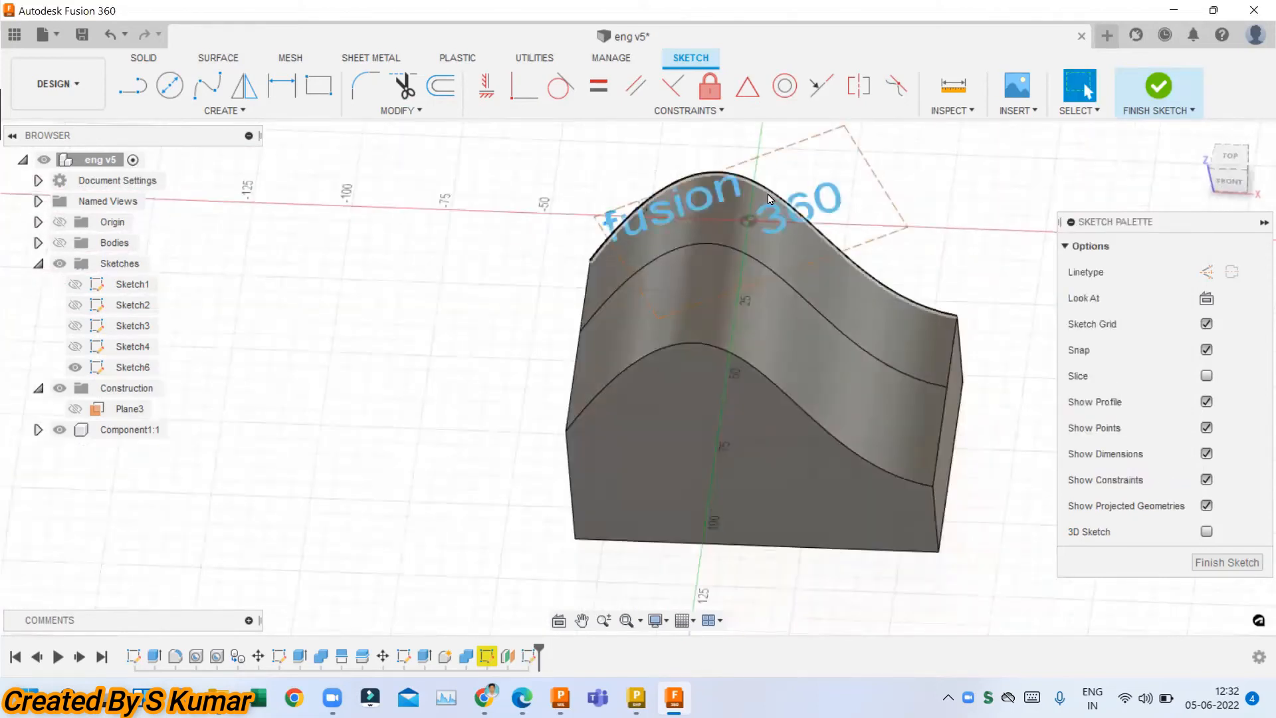
scroll(769, 199, "up", 2)
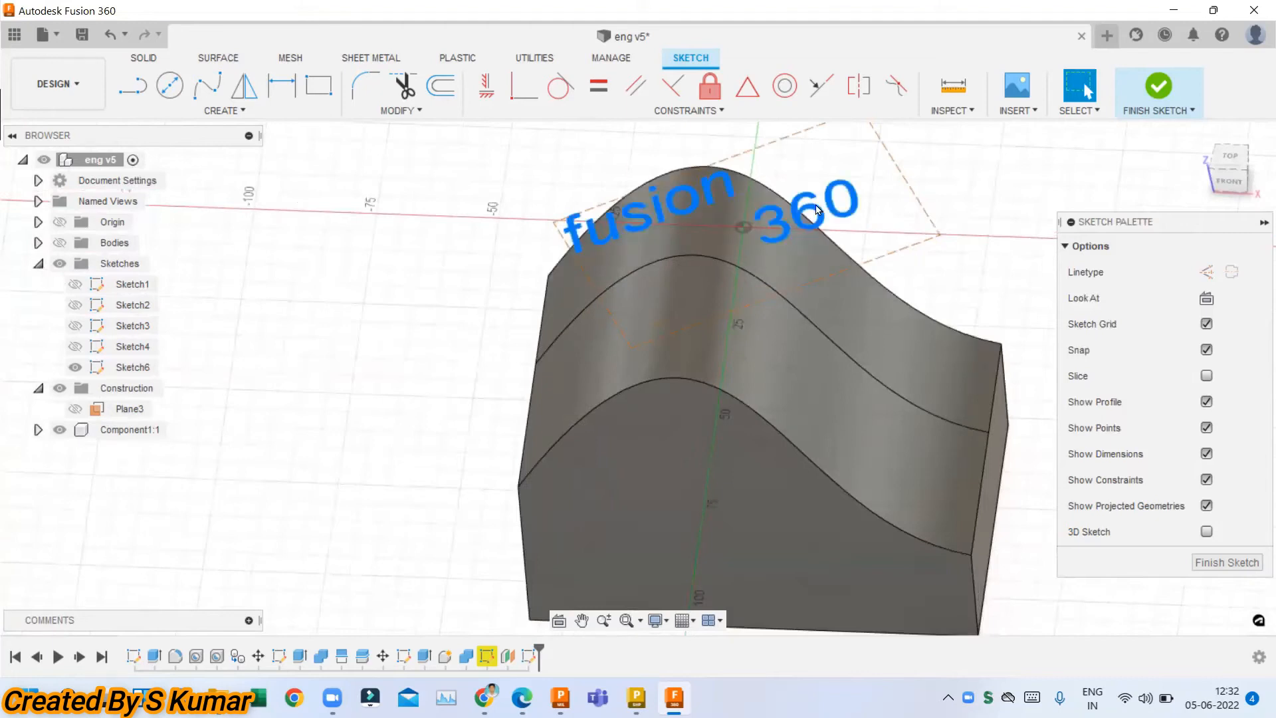
left_click(199, 111)
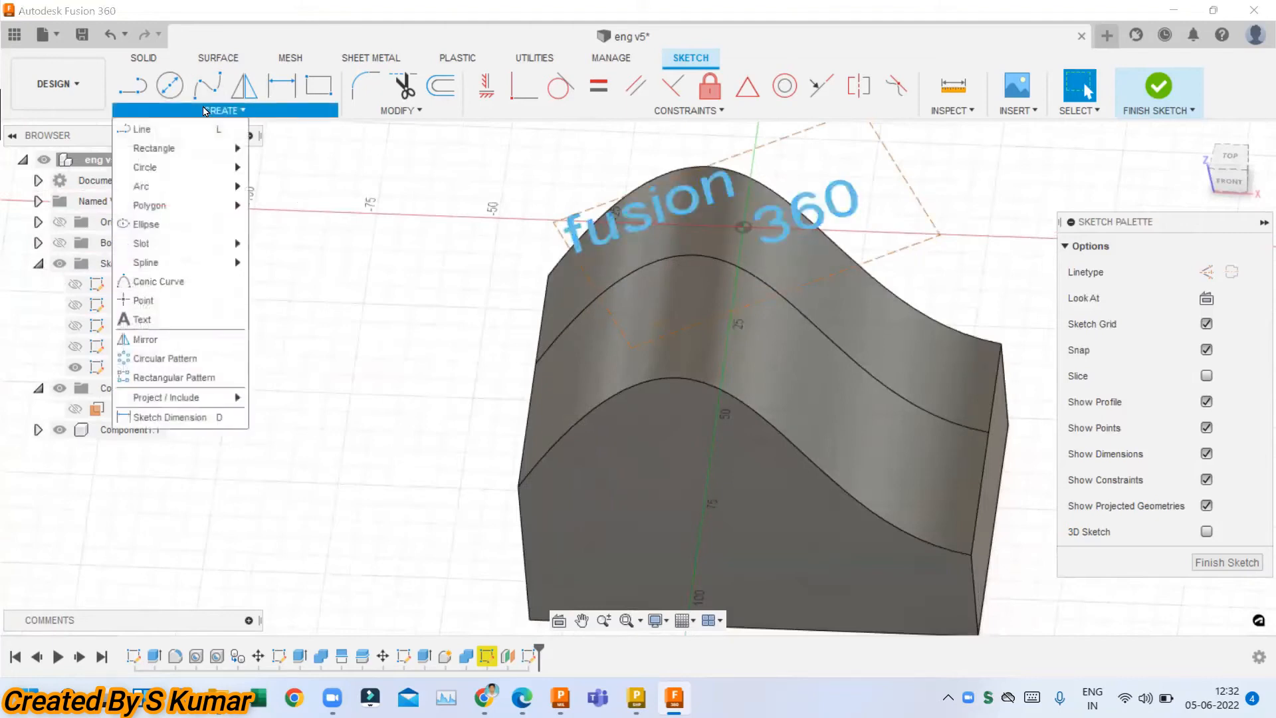
mouse_move(237, 401)
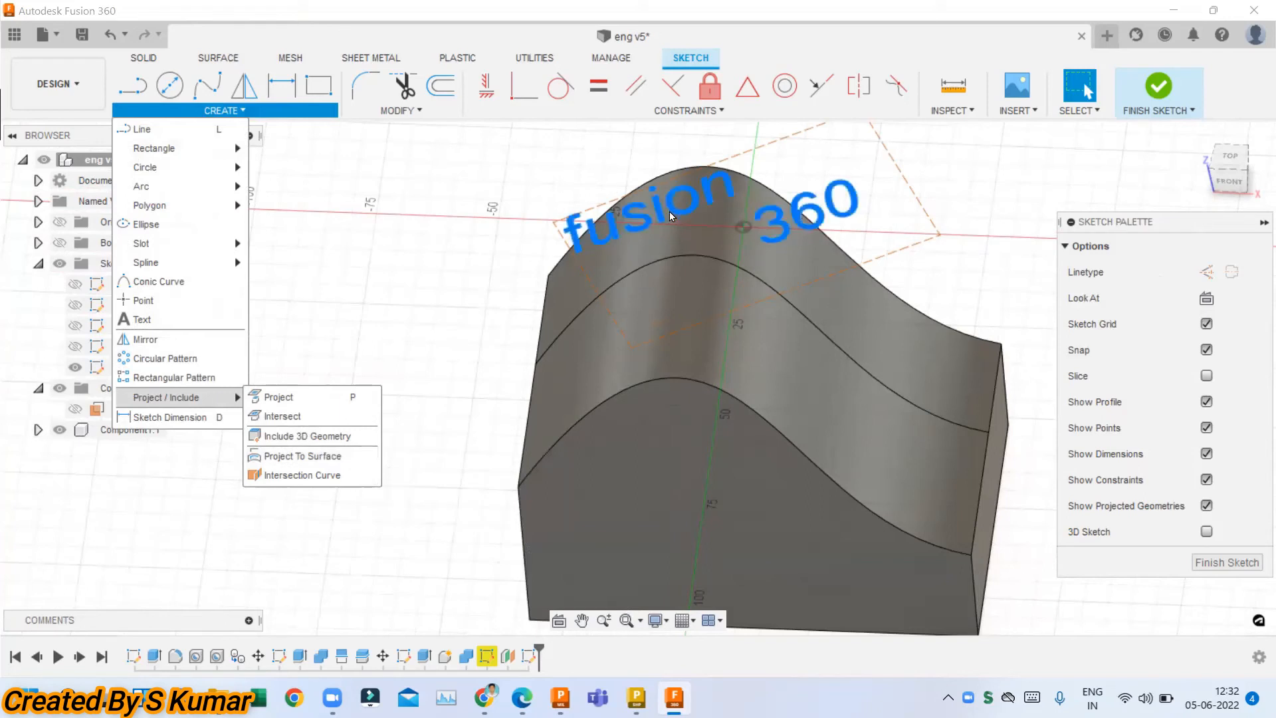
left_click(1227, 570)
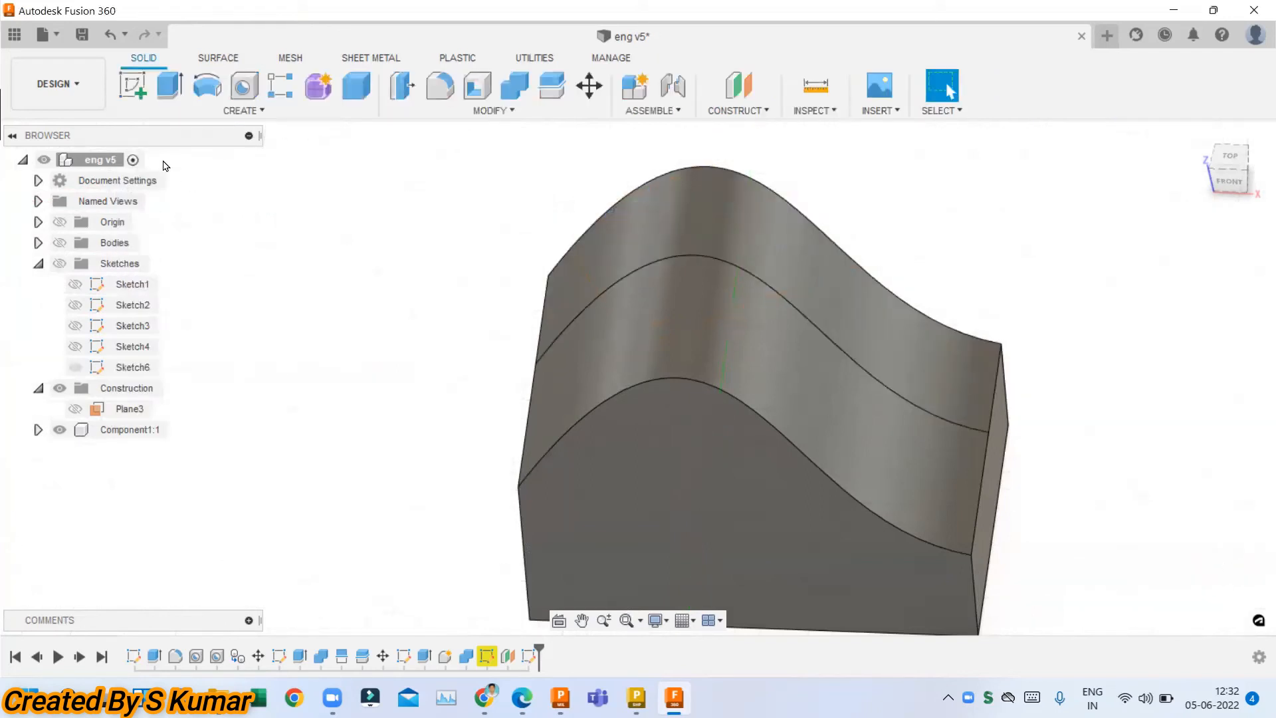
Switch to the Manufacture workspace and make the text sketch, Sketch6, visible on the model.
left_click(58, 83)
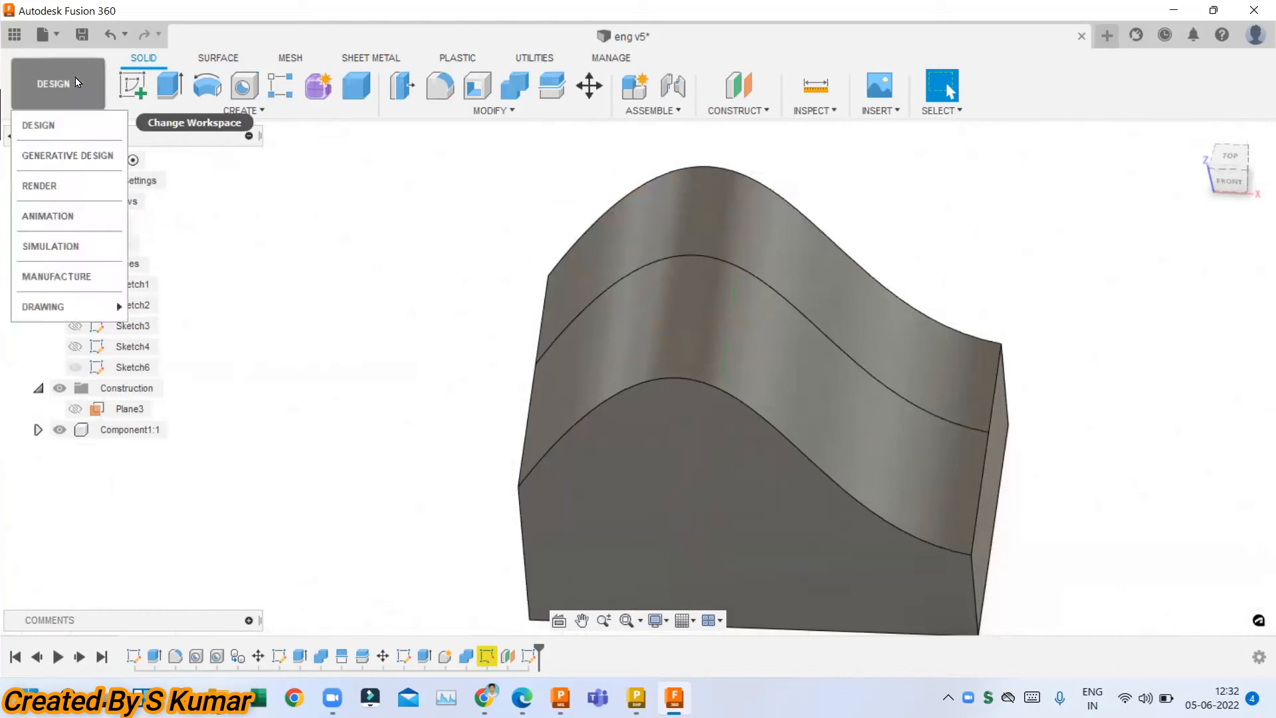
left_click(58, 283)
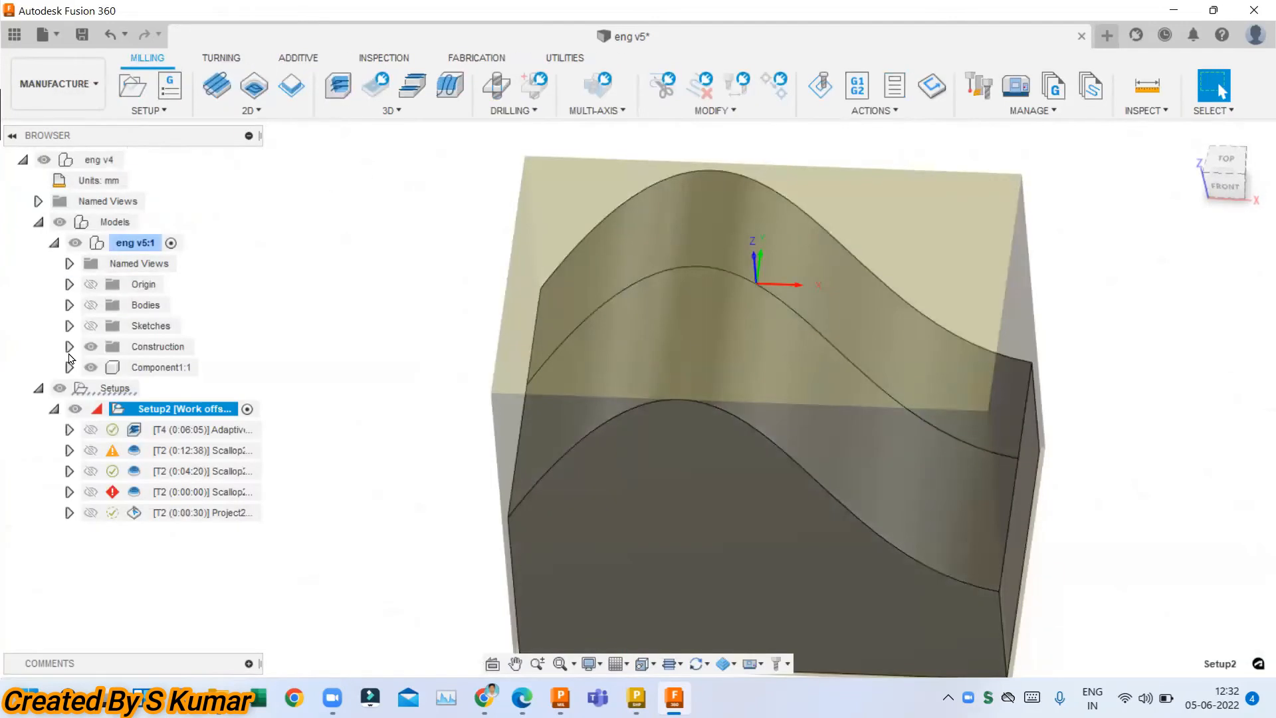
left_click(69, 326)
left_click(114, 427)
left_click(108, 429)
Start a 3D Project toolpath and select the "fusion 360" text as its curve geometry.
left_click(392, 110)
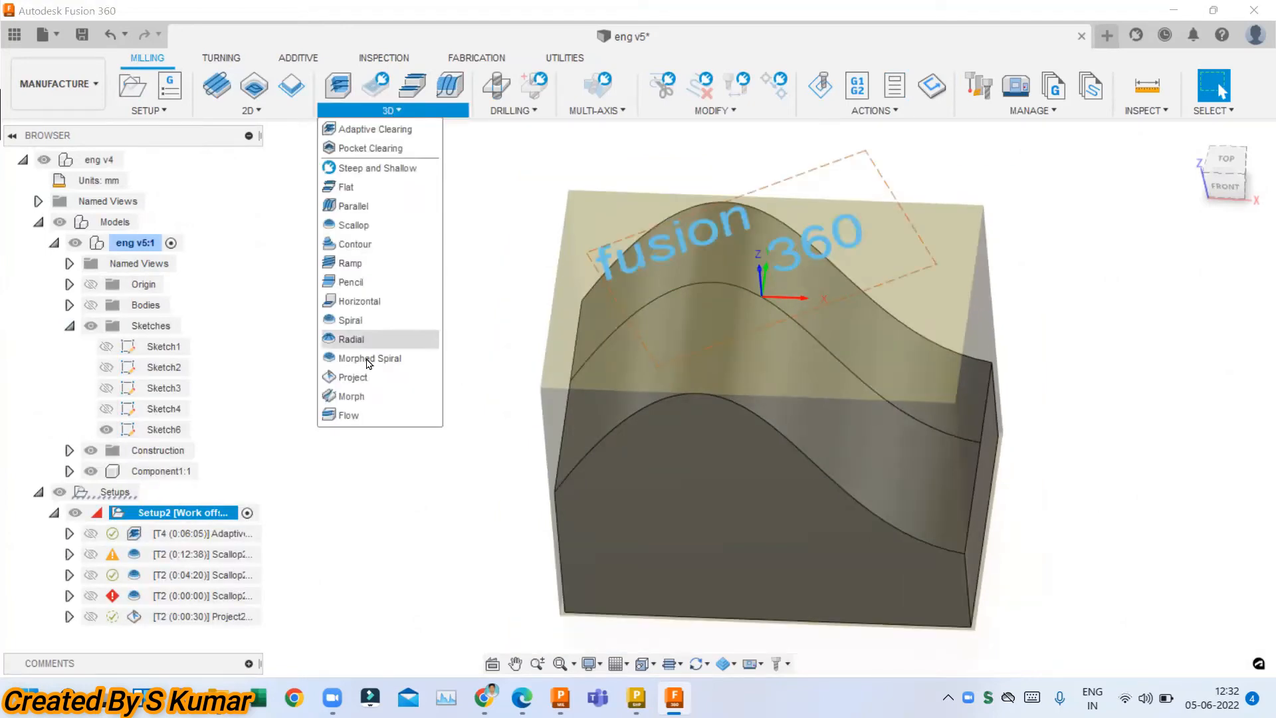
left_click(352, 378)
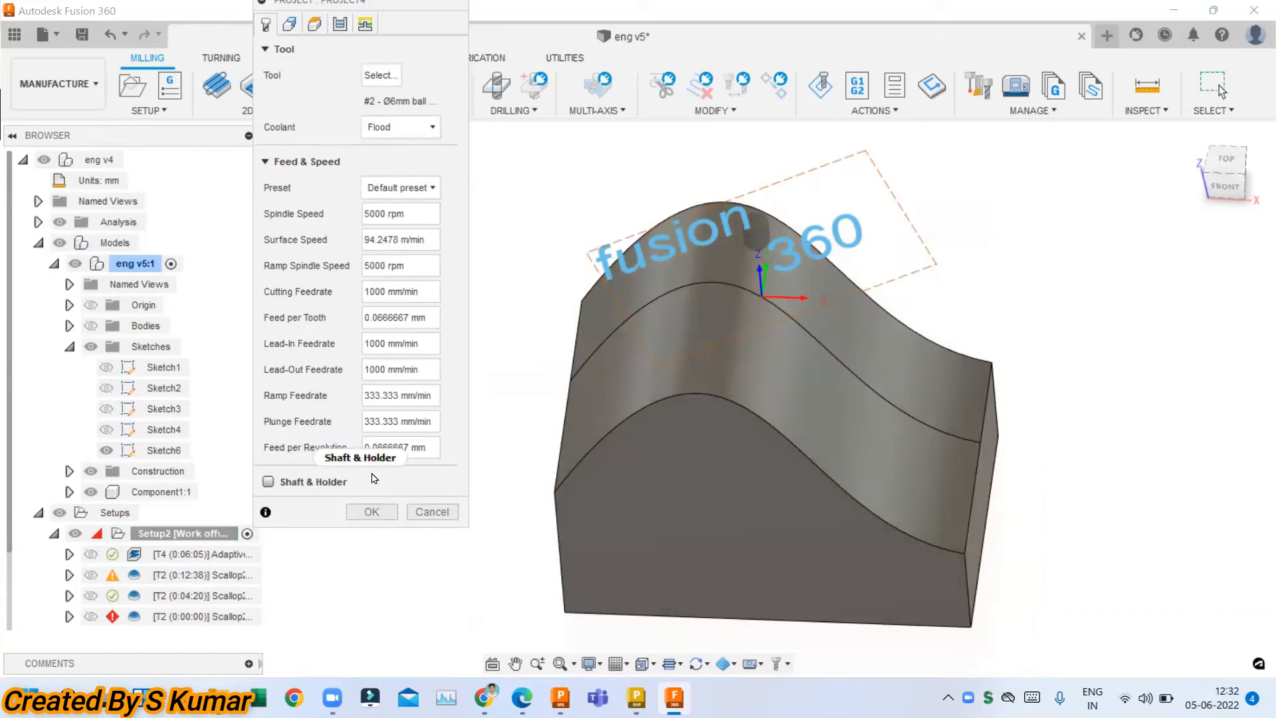
left_click(288, 25)
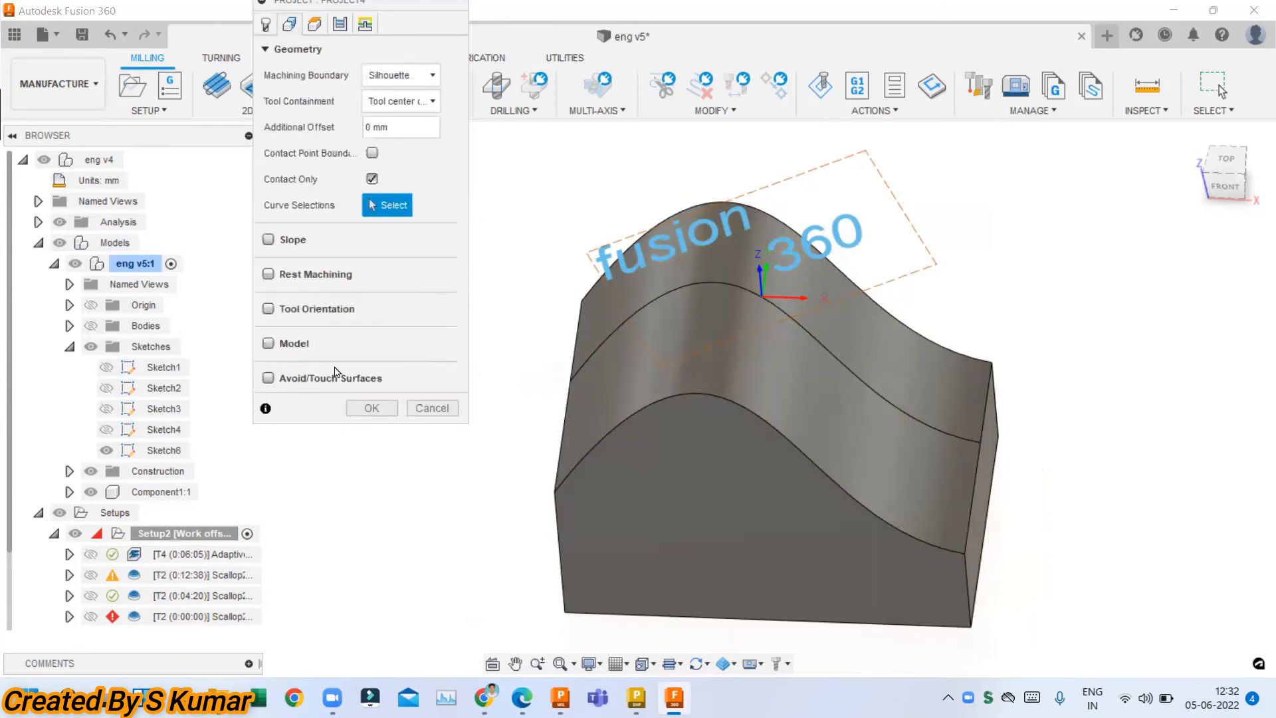
mouse_move(339, 340)
left_click(632, 267)
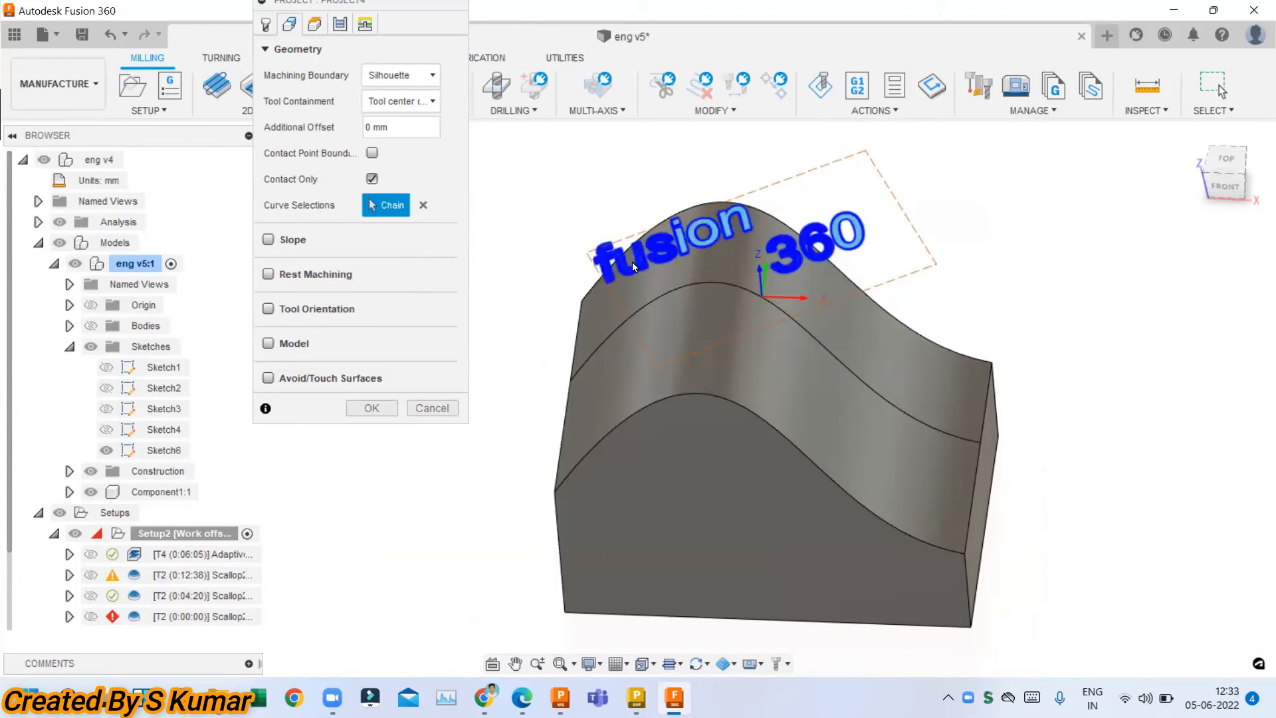
Examine the Project toolpath's clearance, retract, top and bottom heights against the model.
left_click(315, 26)
middle_click_drag(621, 228, 599, 117, "shift")
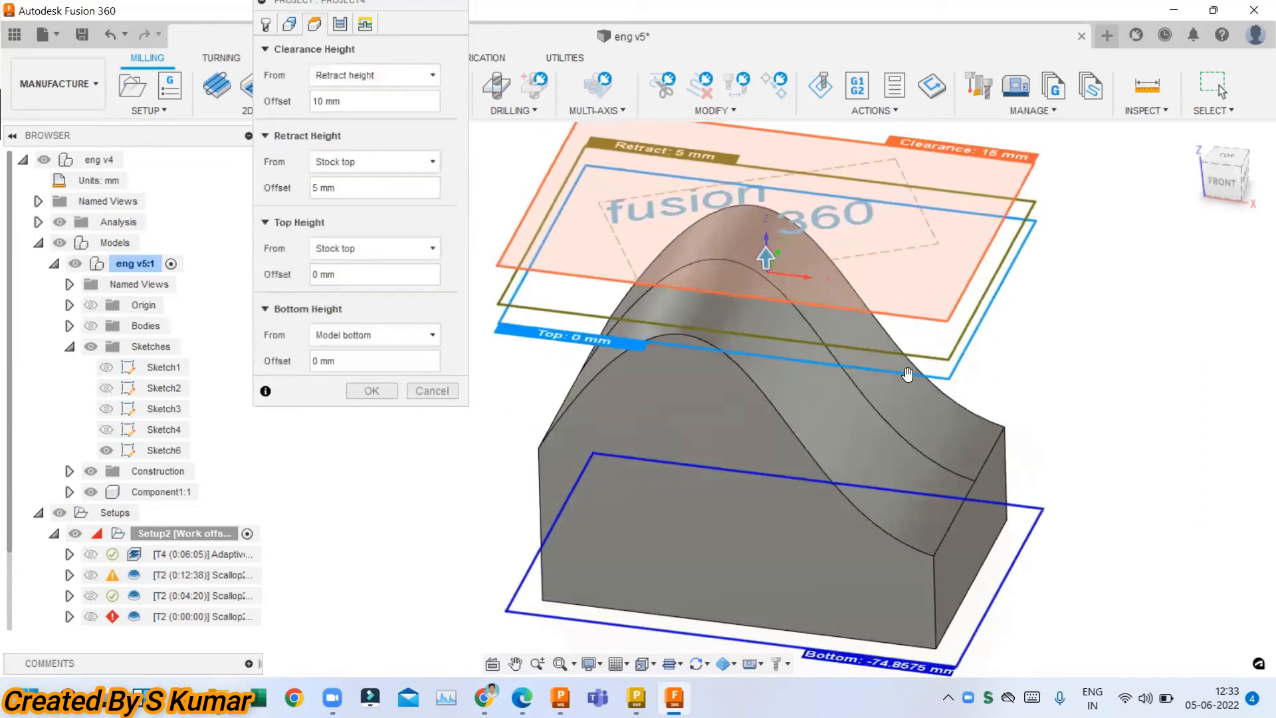
scroll(863, 365, "down", 3)
scroll(822, 261, "up", 3)
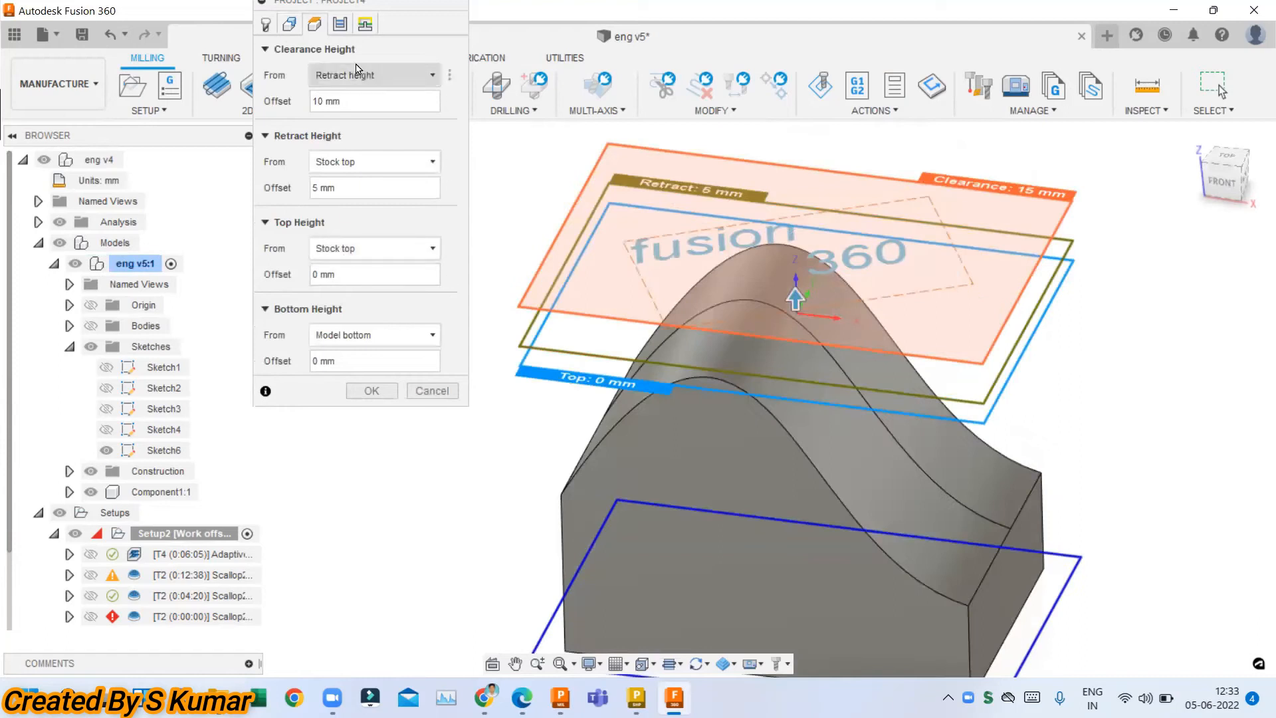
Keep the pass settings at 0.01 mm tolerance and both-ways direction, and generate the Project toolpath for the text.
left_click(341, 24)
left_click(407, 75)
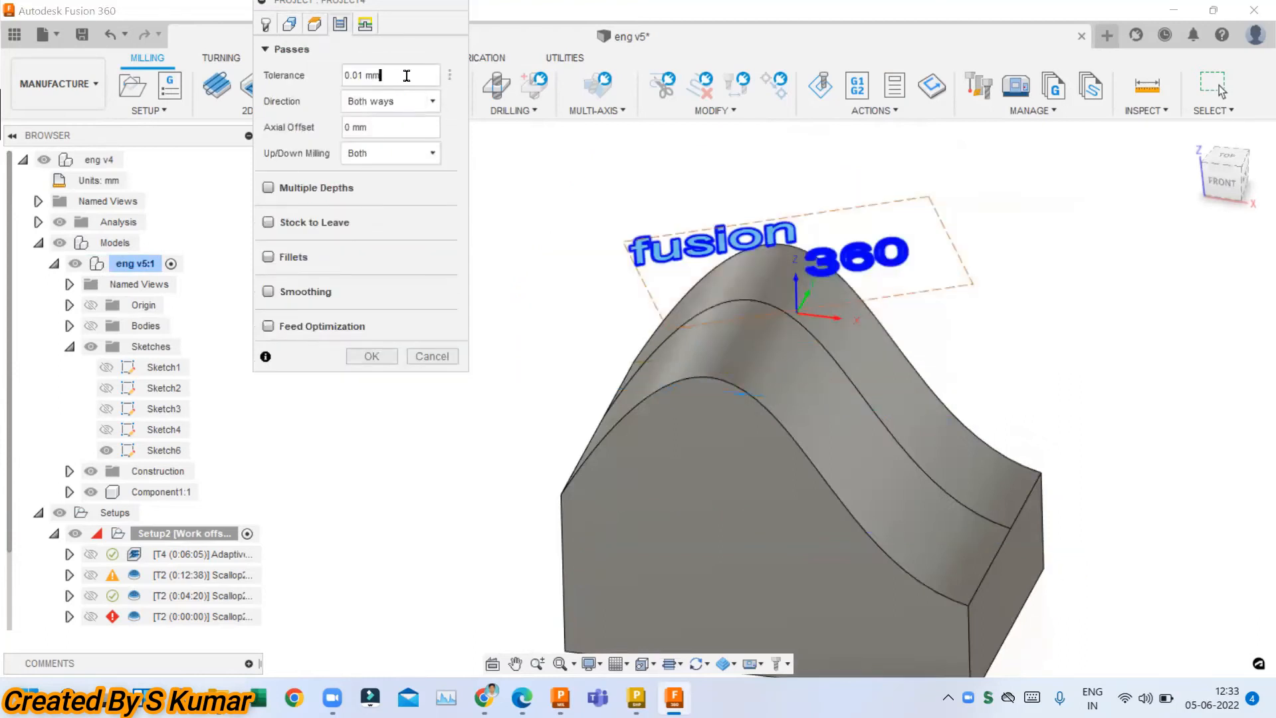
double_click(413, 77)
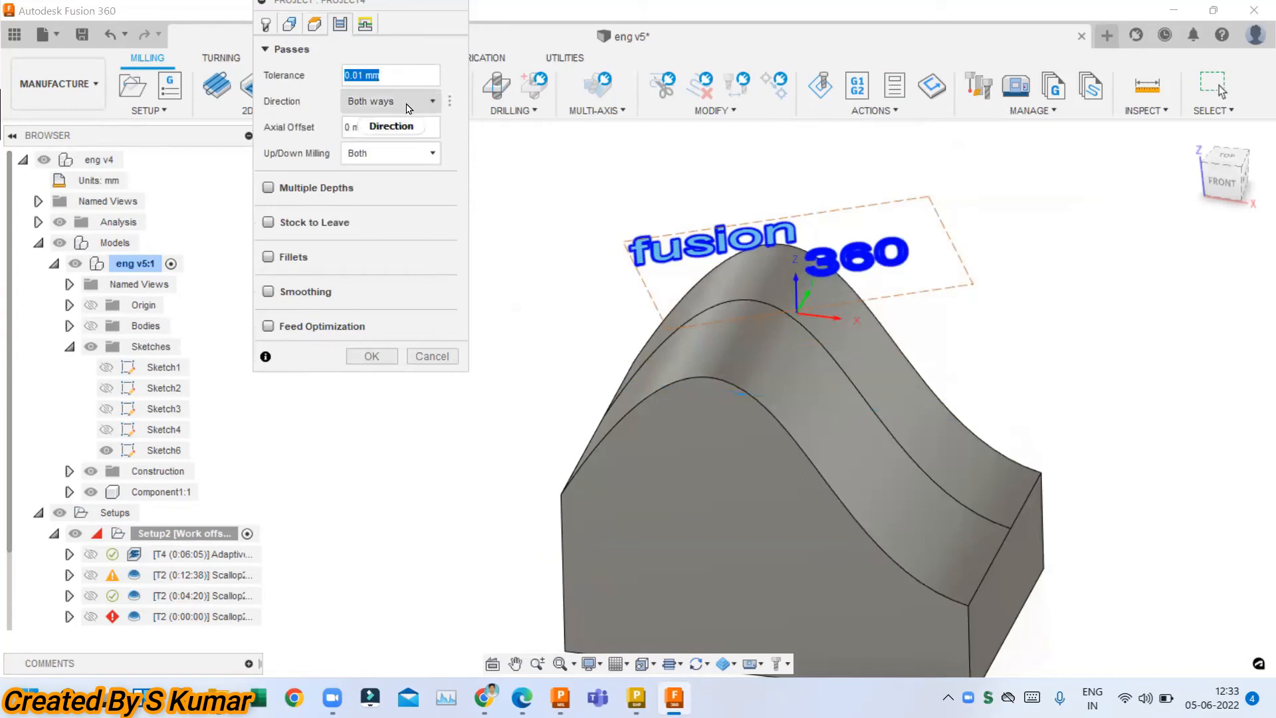
mouse_move(409, 107)
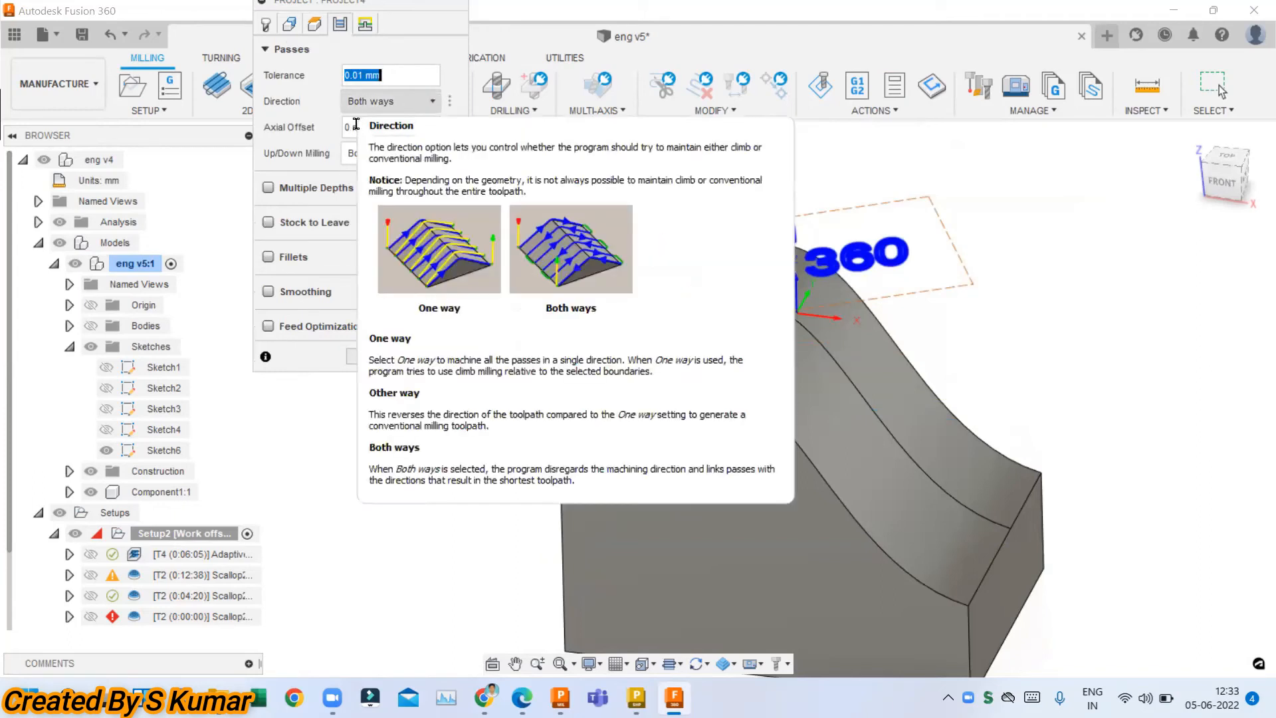
scroll(861, 267, "up", 3)
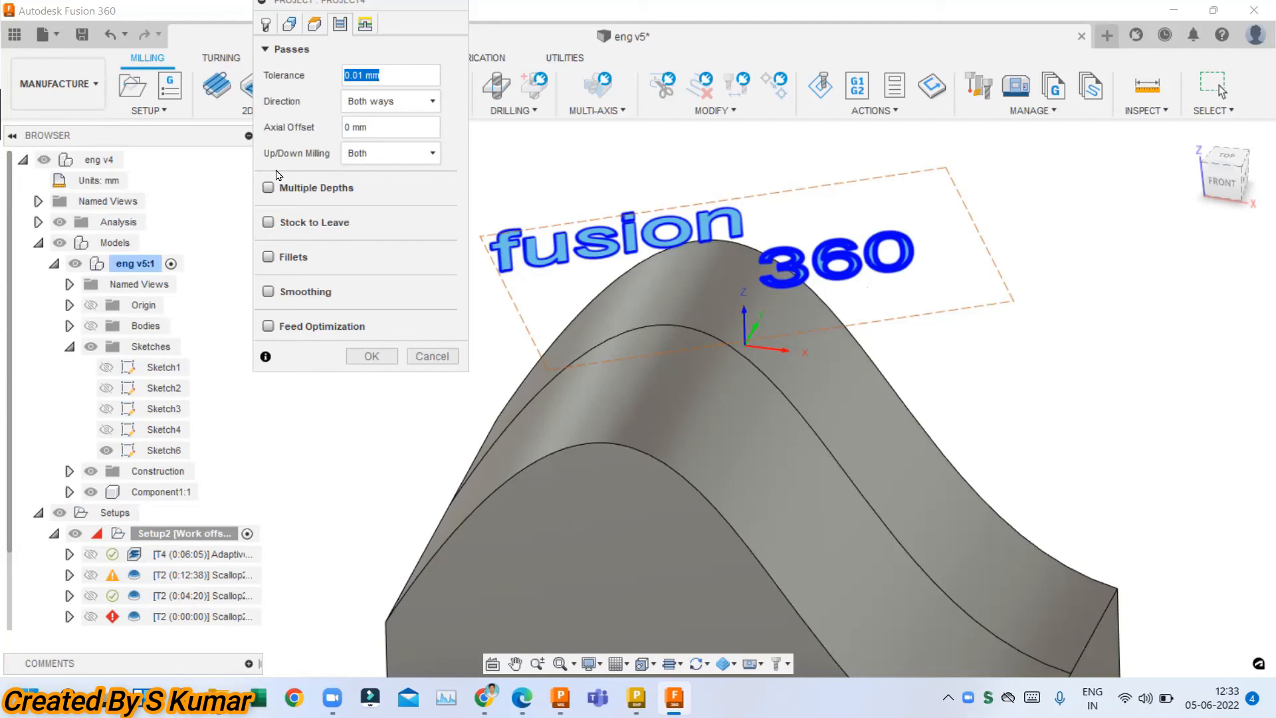
left_click(366, 357)
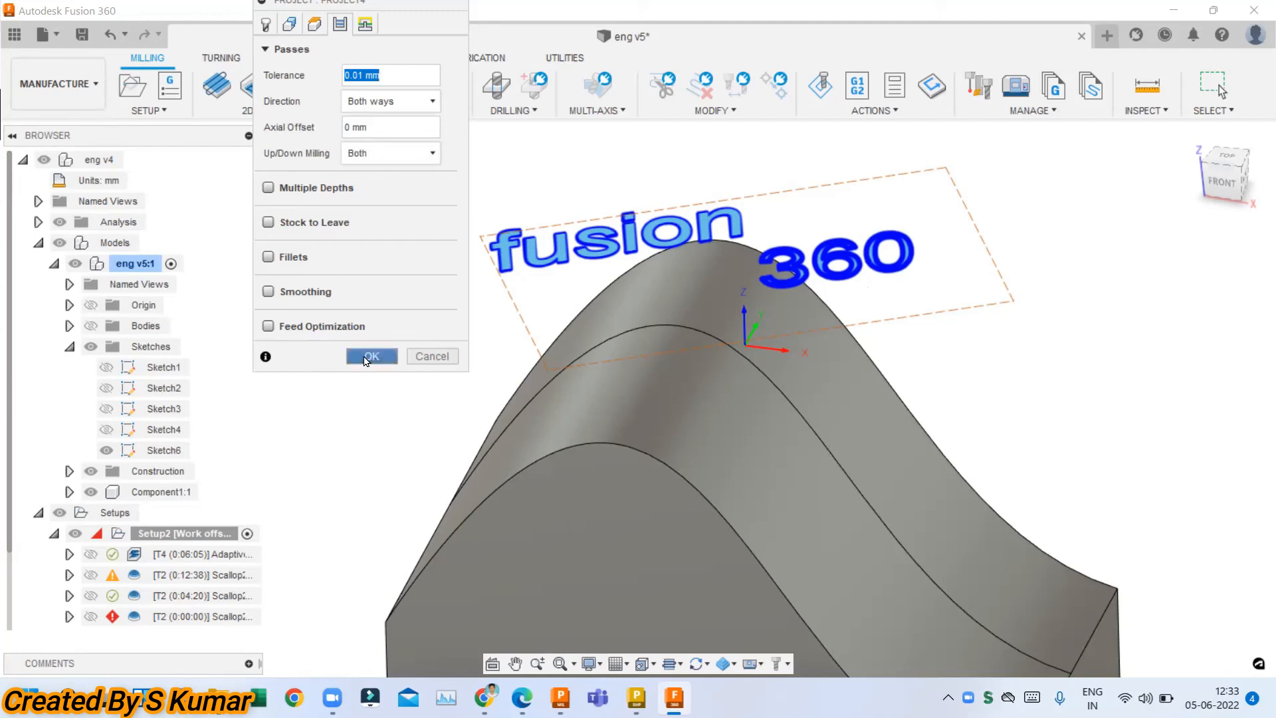
middle_click_drag(834, 451, 804, 392, "shift")
Edit the Project2 toolpath to use an axial offset of 10 mm and regenerate it.
right_click(243, 620)
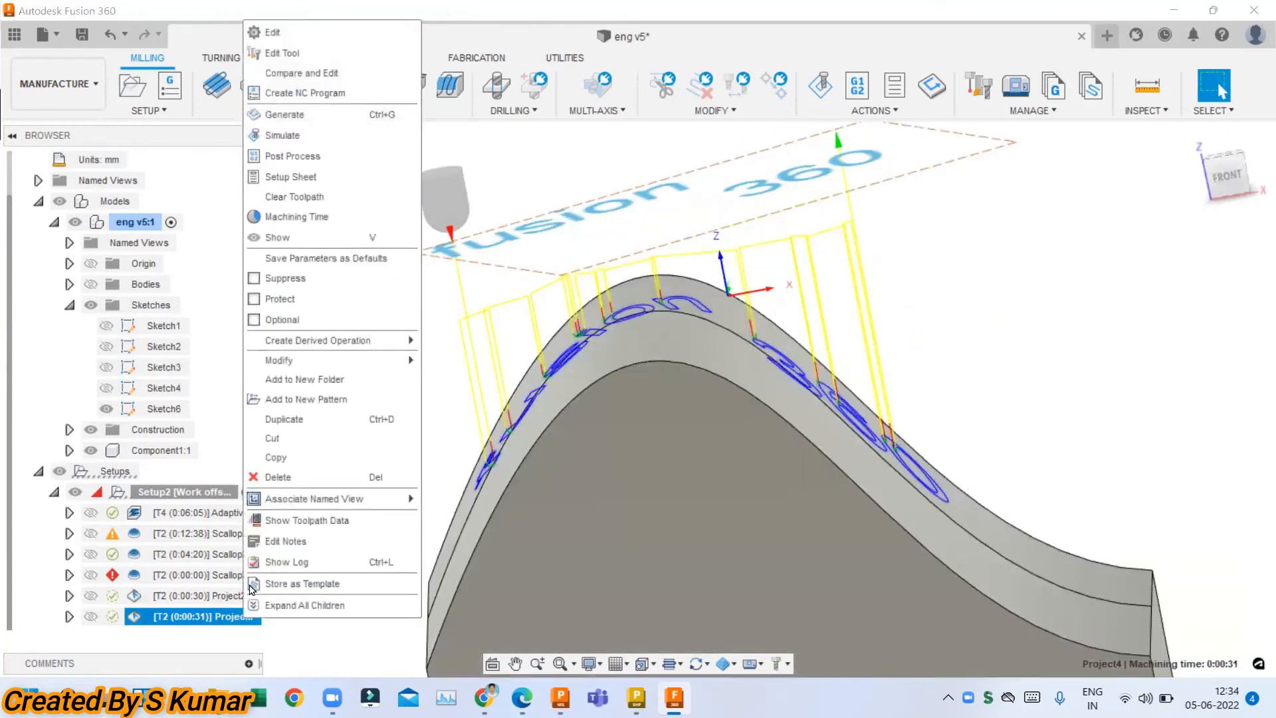
left_click(359, 31)
left_click(365, 24)
type("10")
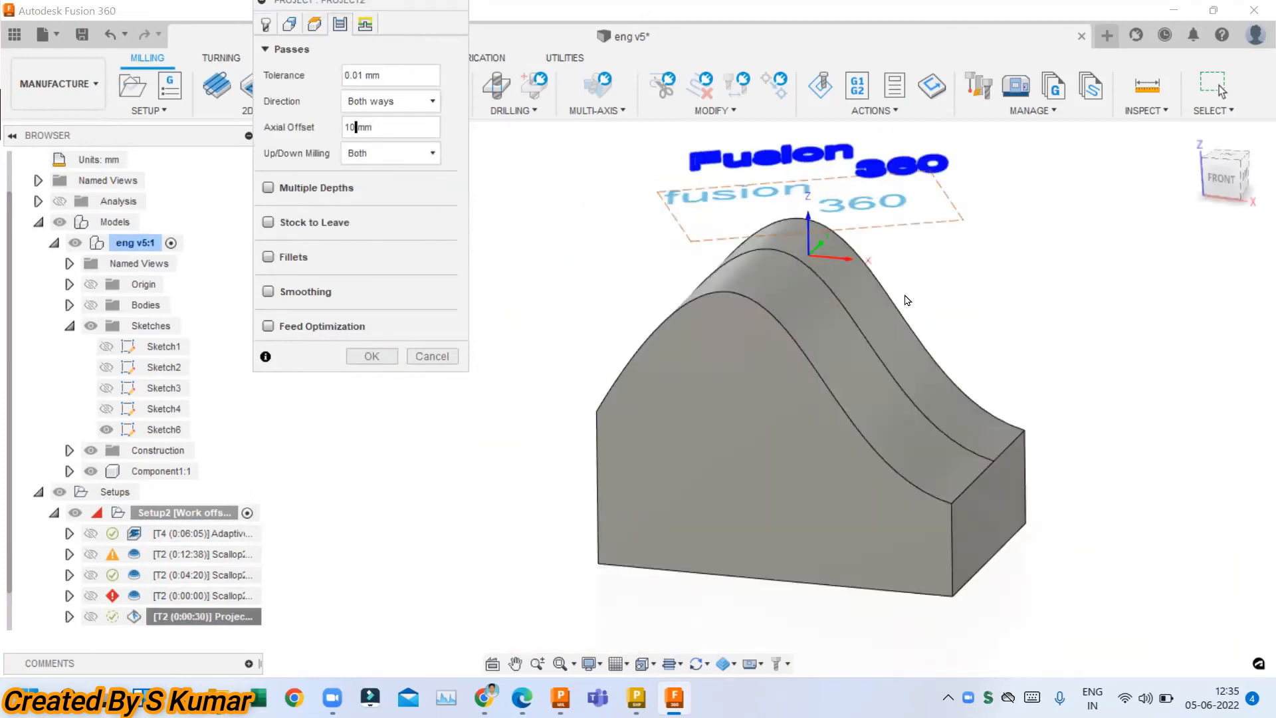
left_click(372, 356)
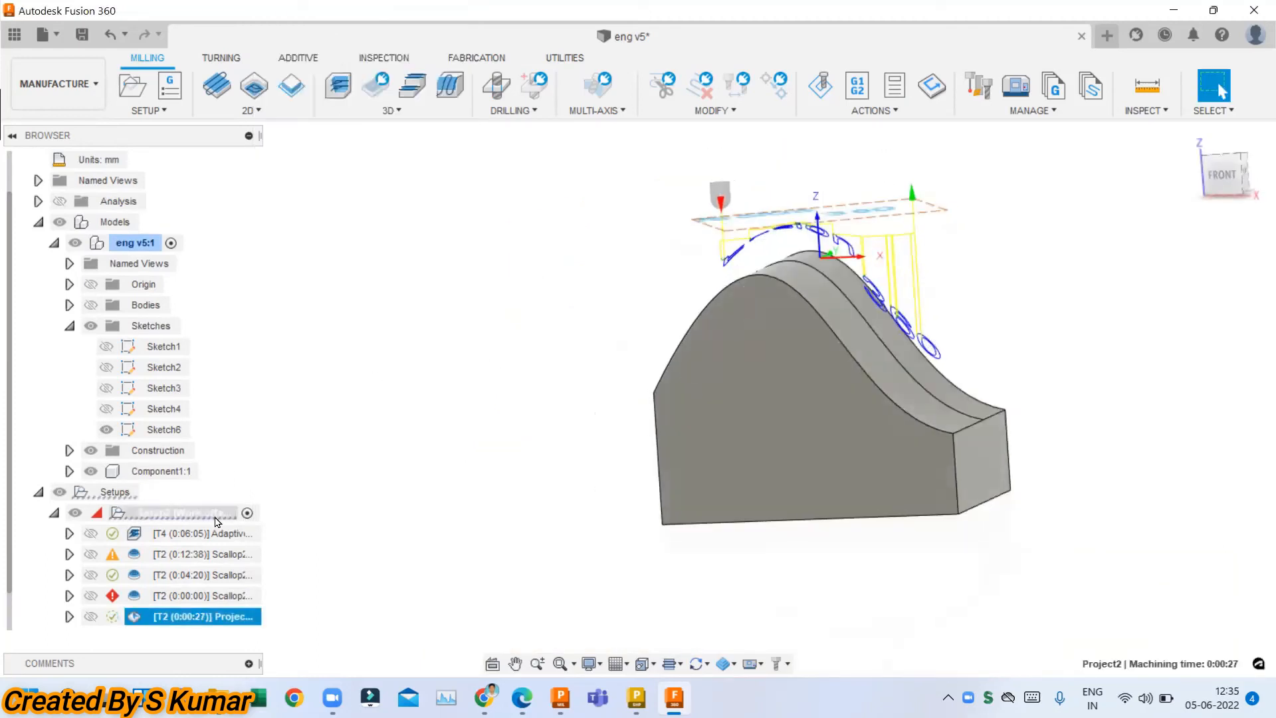
Set the Project2 toolpath's axial offset to -0.2 mm, keep up/down milling at Both, and regenerate it.
right_click(206, 615)
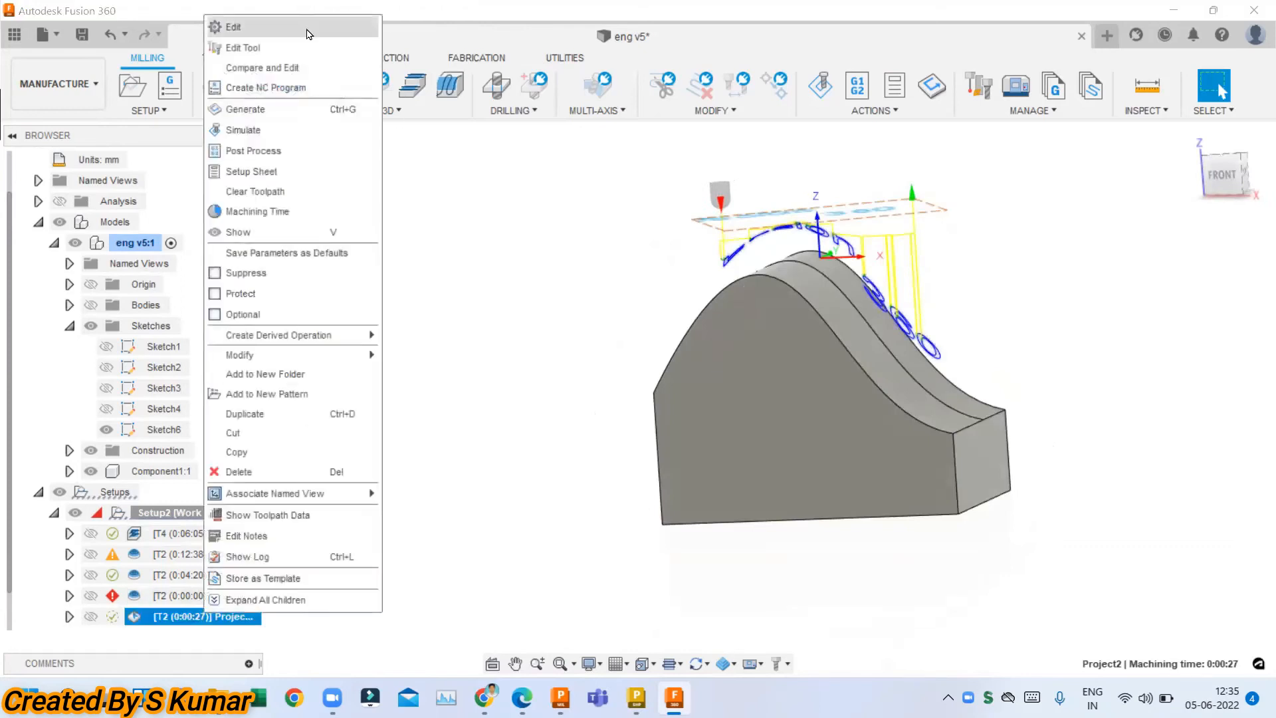
left_click(308, 34)
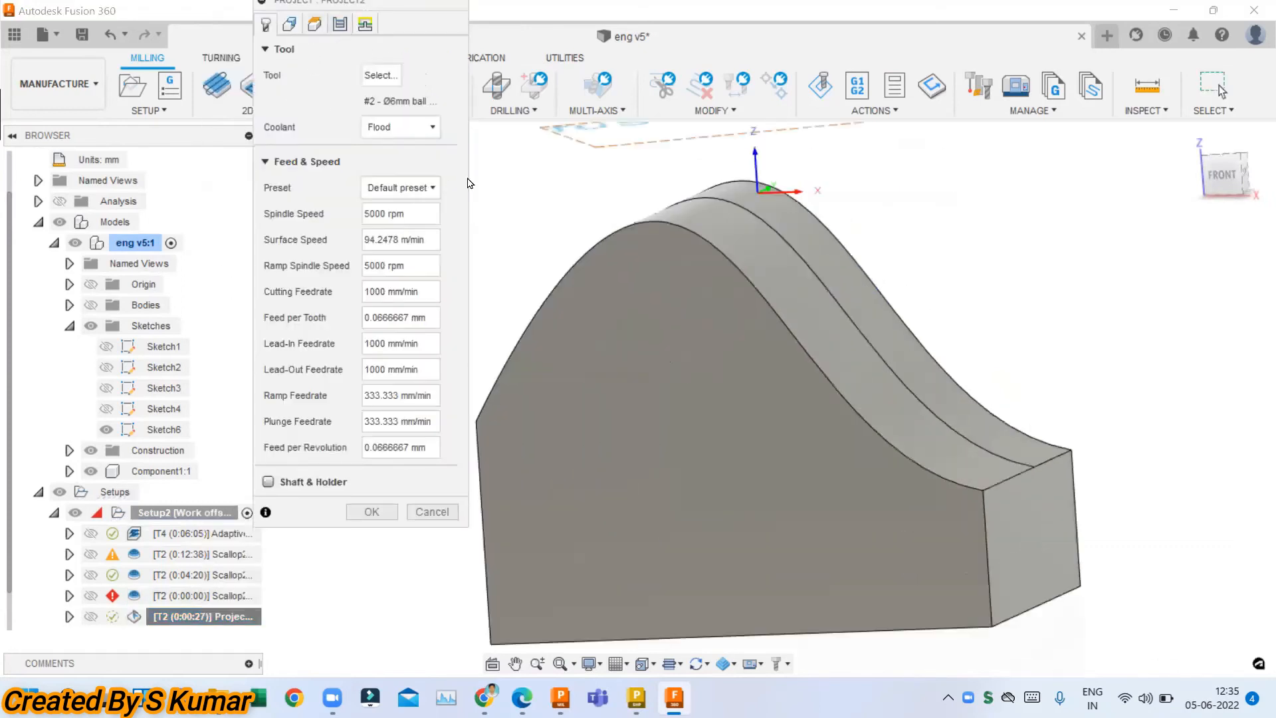
left_click(340, 24)
left_click_drag(385, 126, 309, 131)
key("BackSpace")
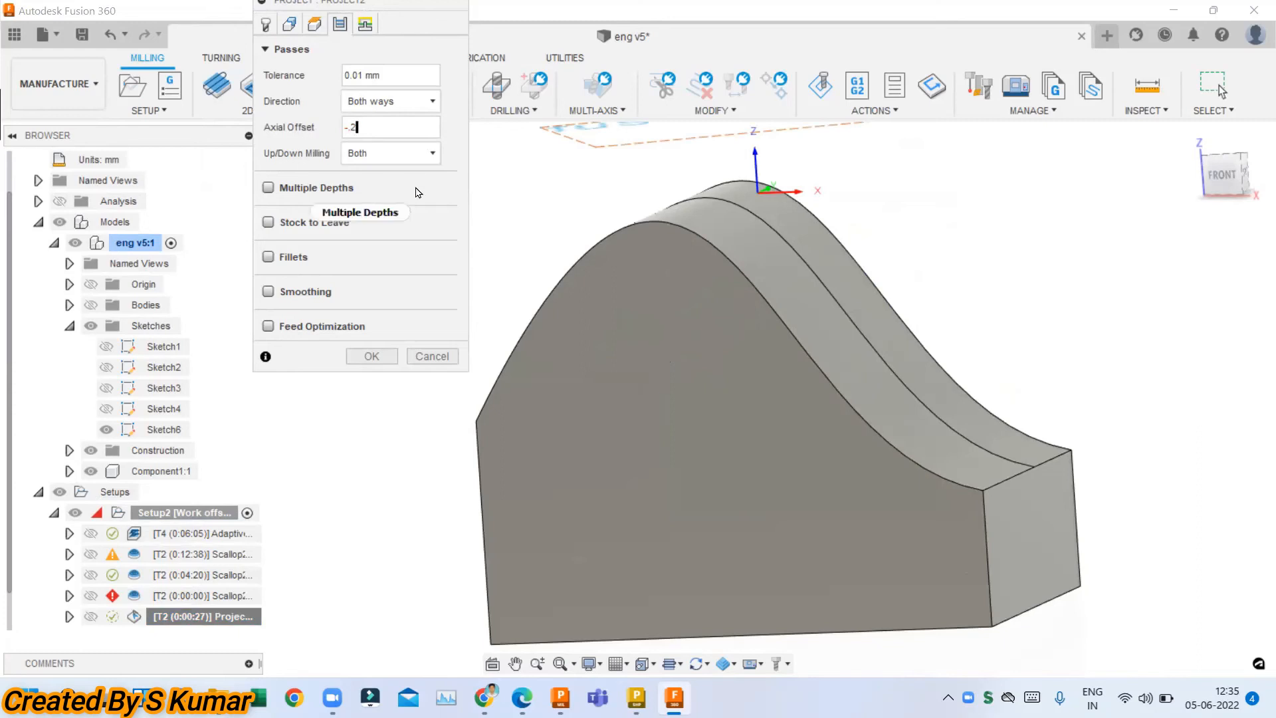
left_click(413, 155)
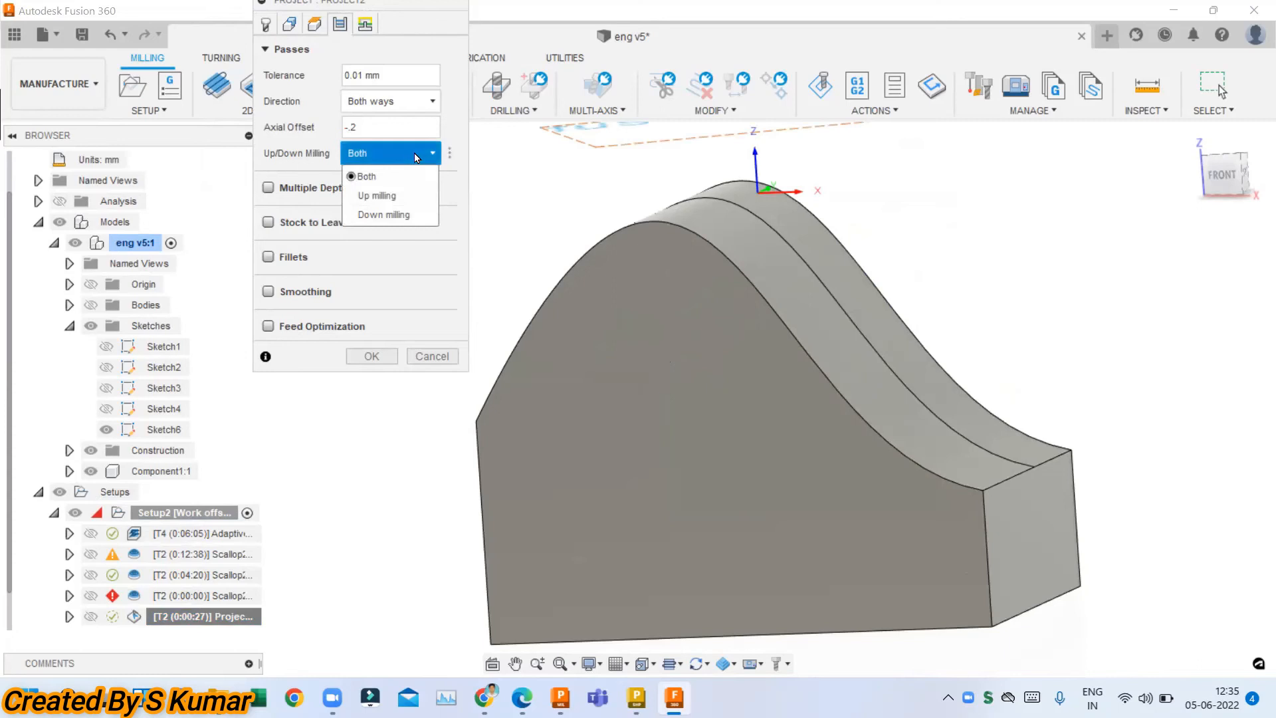
left_click(413, 155)
left_click(362, 357)
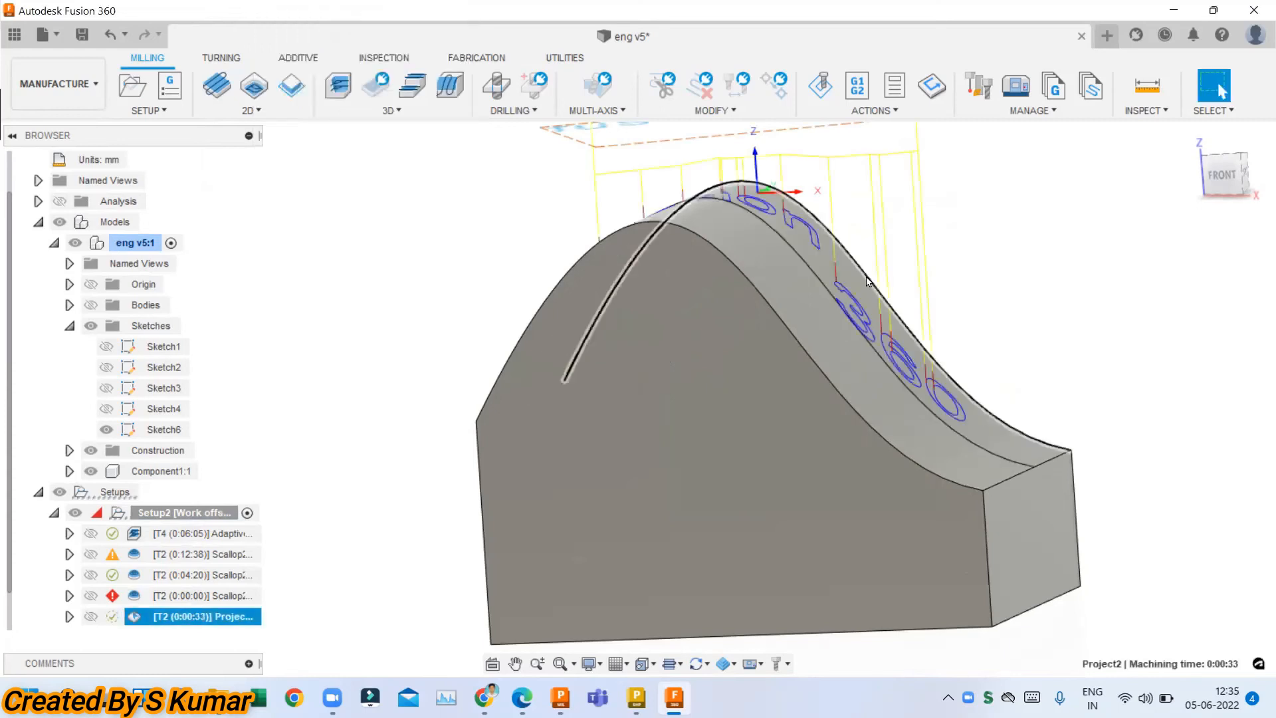
scroll(884, 352, "up", 5)
scroll(937, 385, "down", 5)
middle_click_drag(801, 256, 1011, 336, "shift")
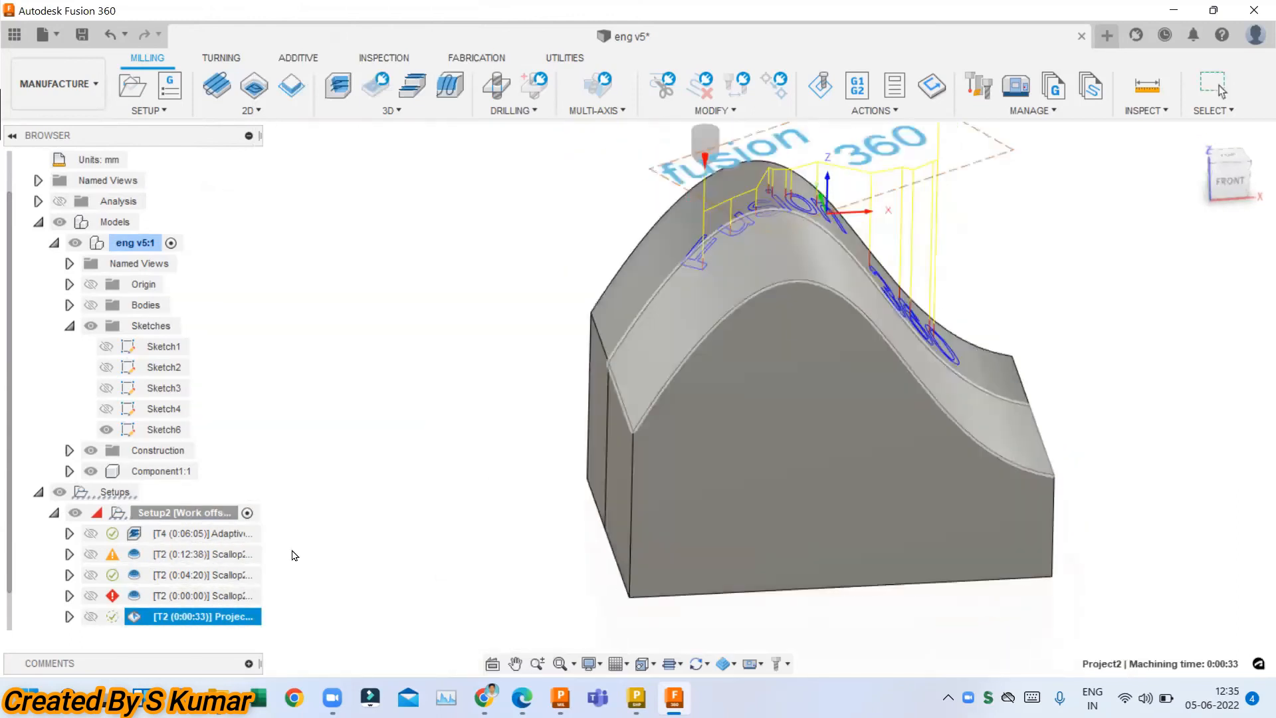
Enable multiple depths on the Project2 toolpath with a 1 mm maximum stepdown and 10 stepdowns, leaving Stock to Leave off.
right_click(232, 617)
key("Escape")
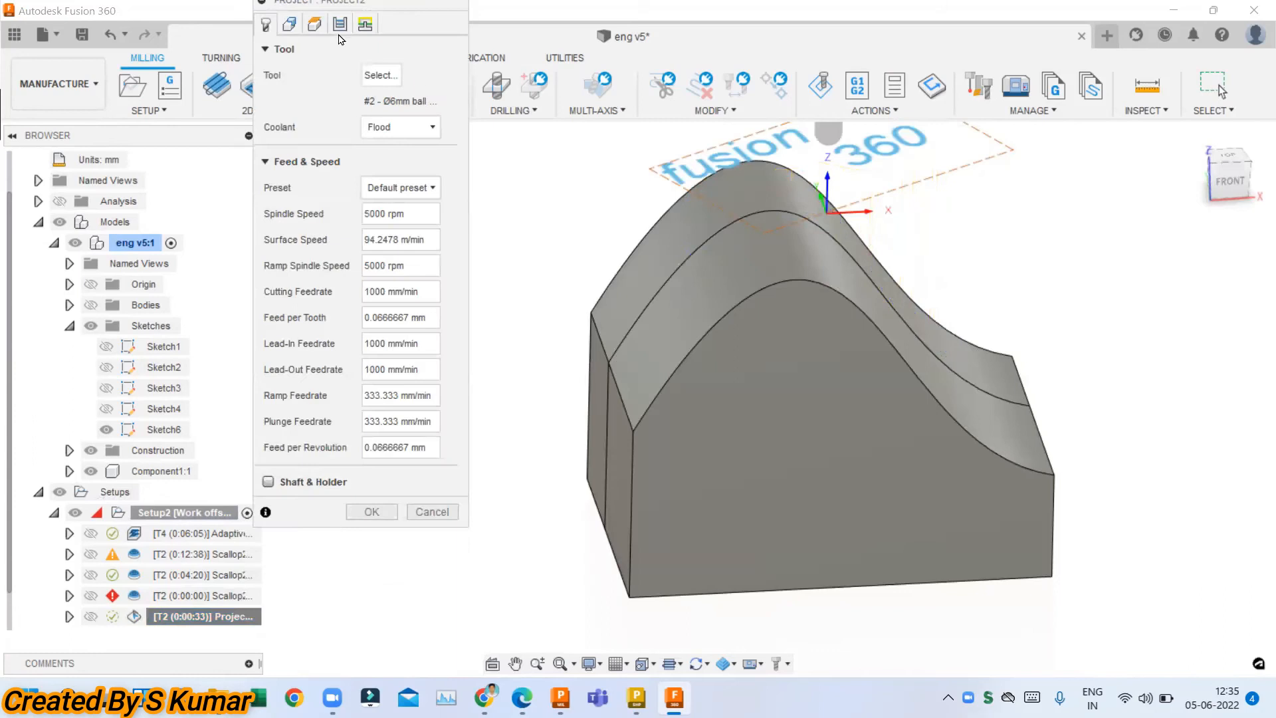
left_click(340, 23)
left_click(274, 192)
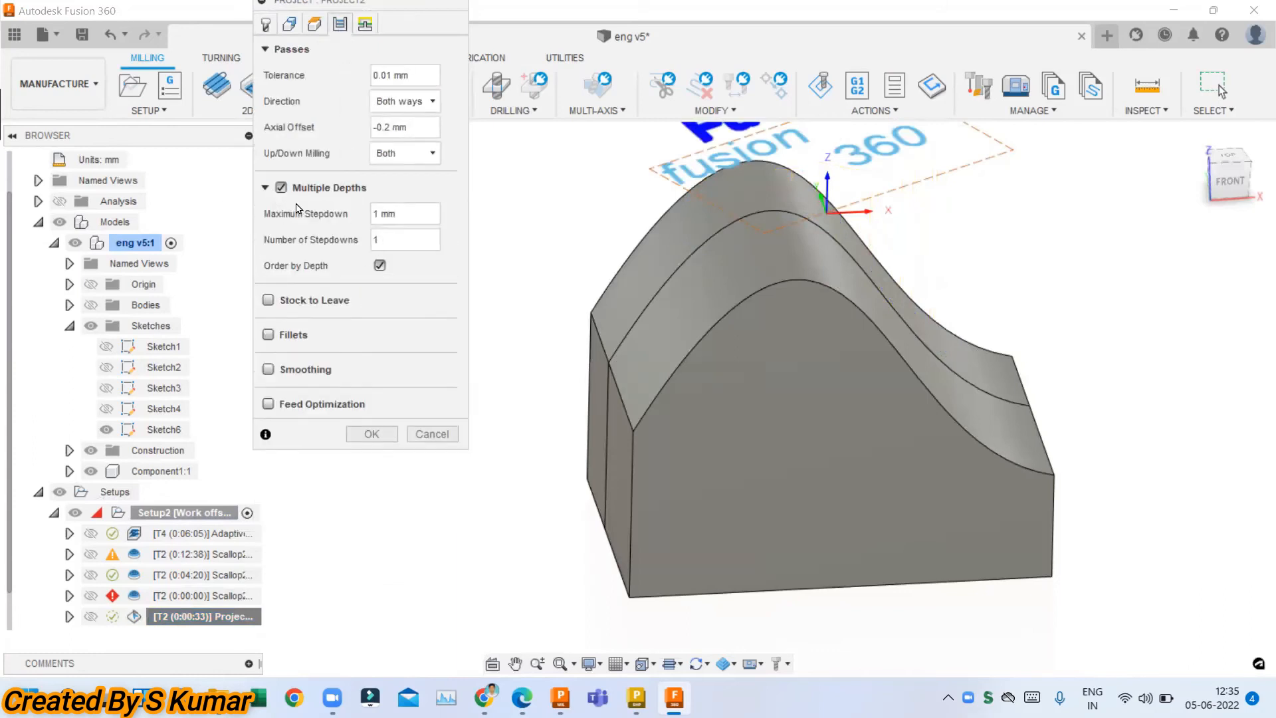
left_click(419, 214)
left_click(407, 243)
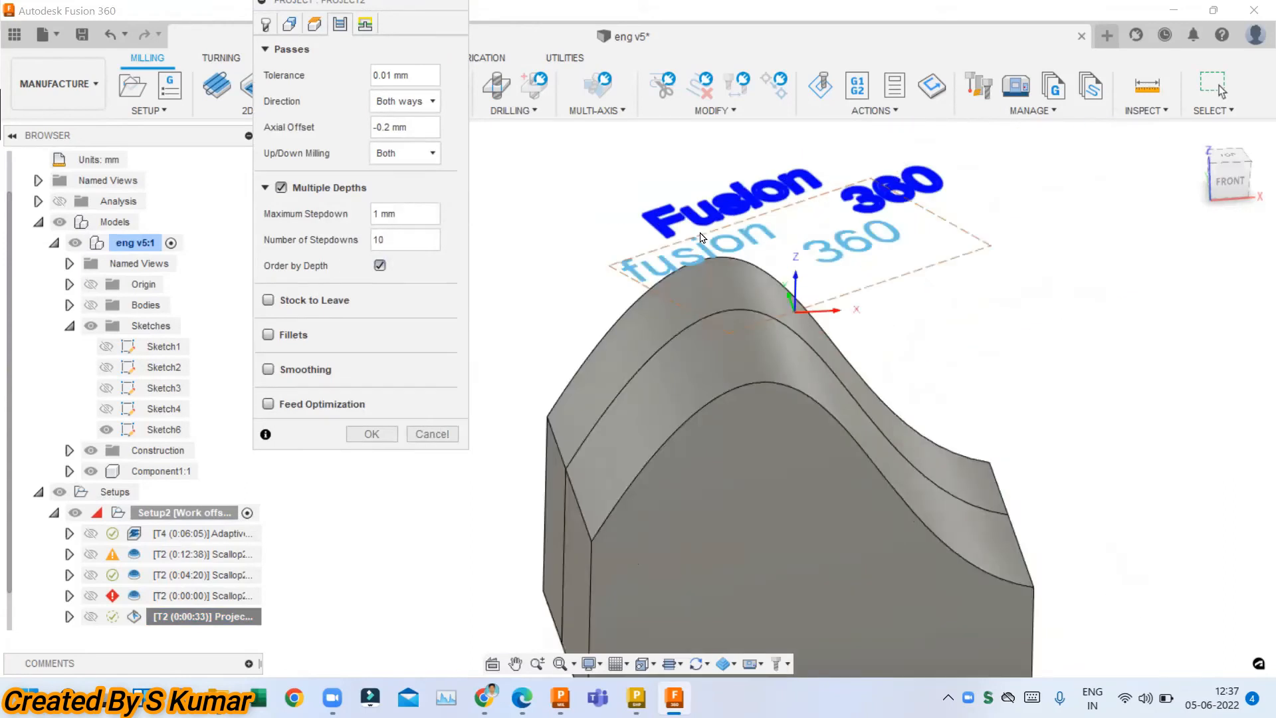
left_click(273, 302)
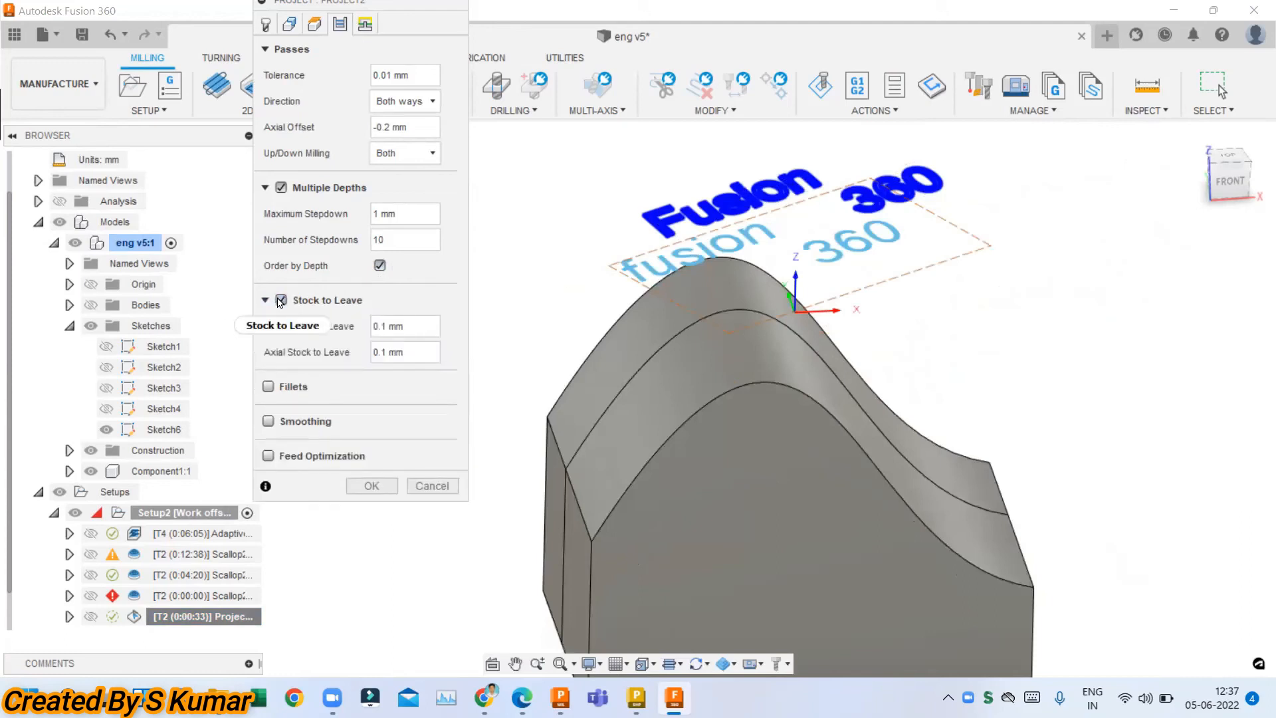
mouse_move(280, 302)
left_click(281, 300)
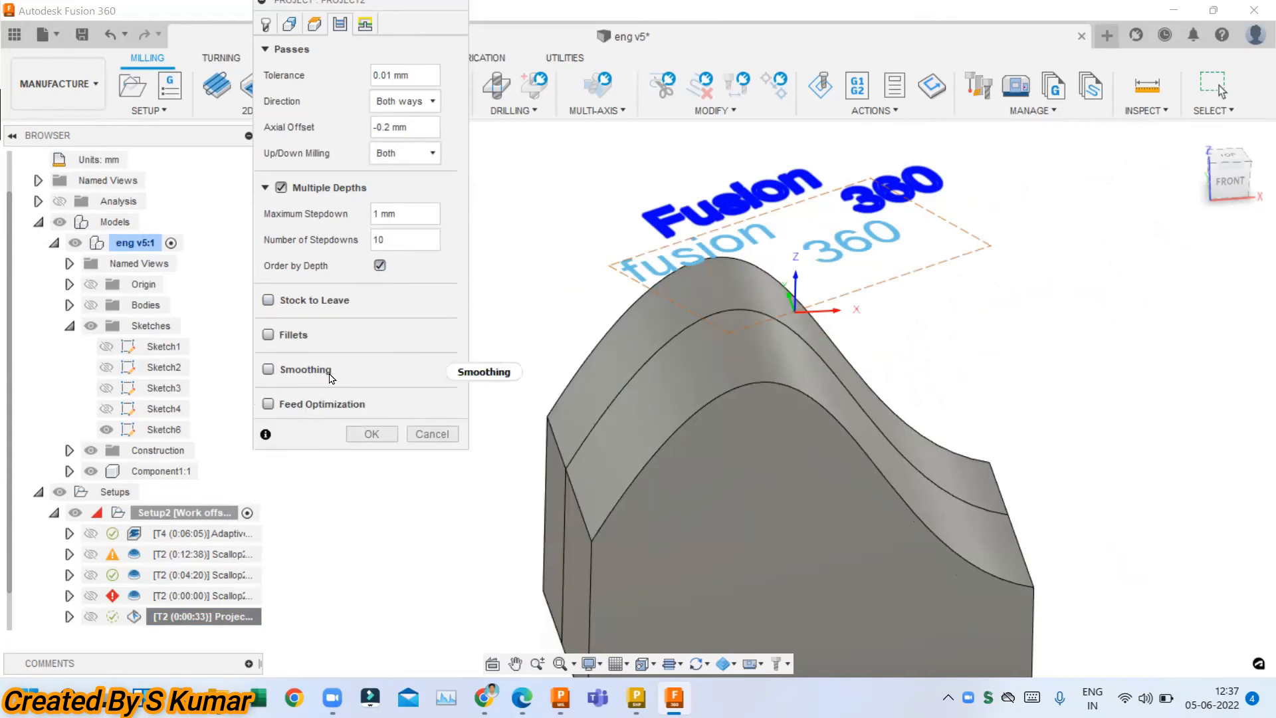
mouse_move(330, 376)
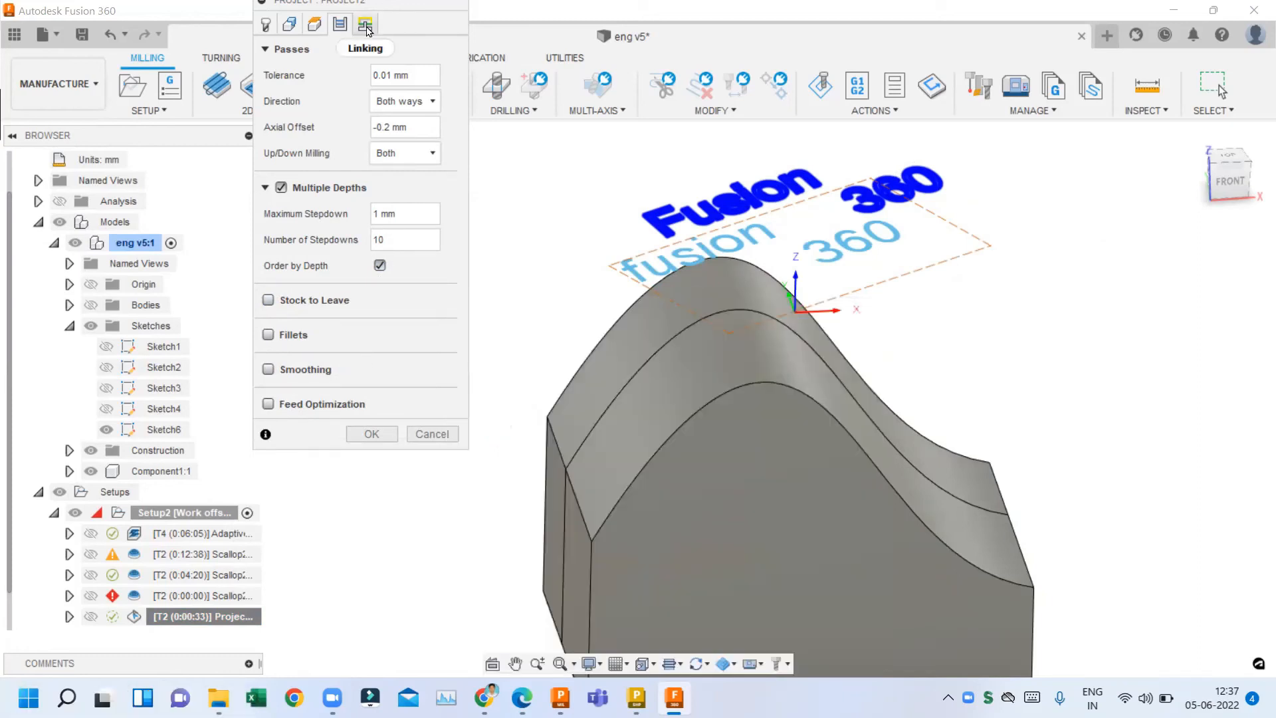
Set the toolpath's horizontal and vertical lead-in and lead-out radii to 0 and regenerate it.
left_click(366, 25)
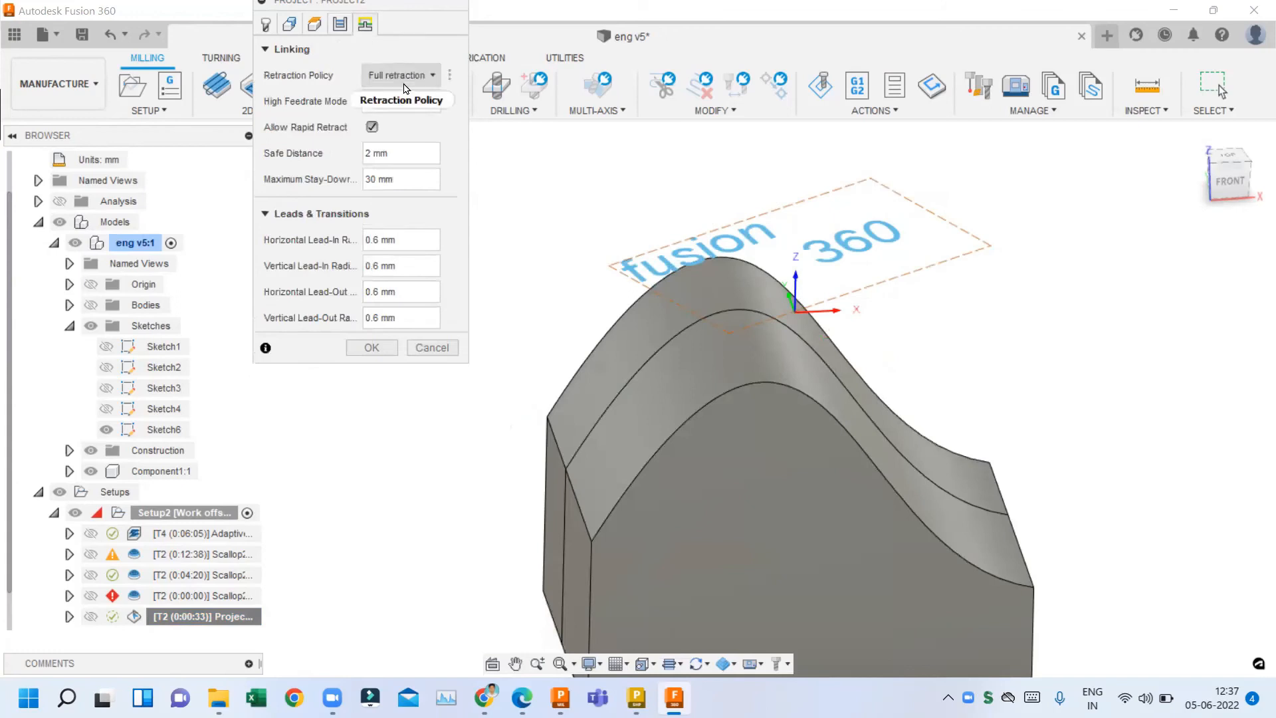
mouse_move(404, 89)
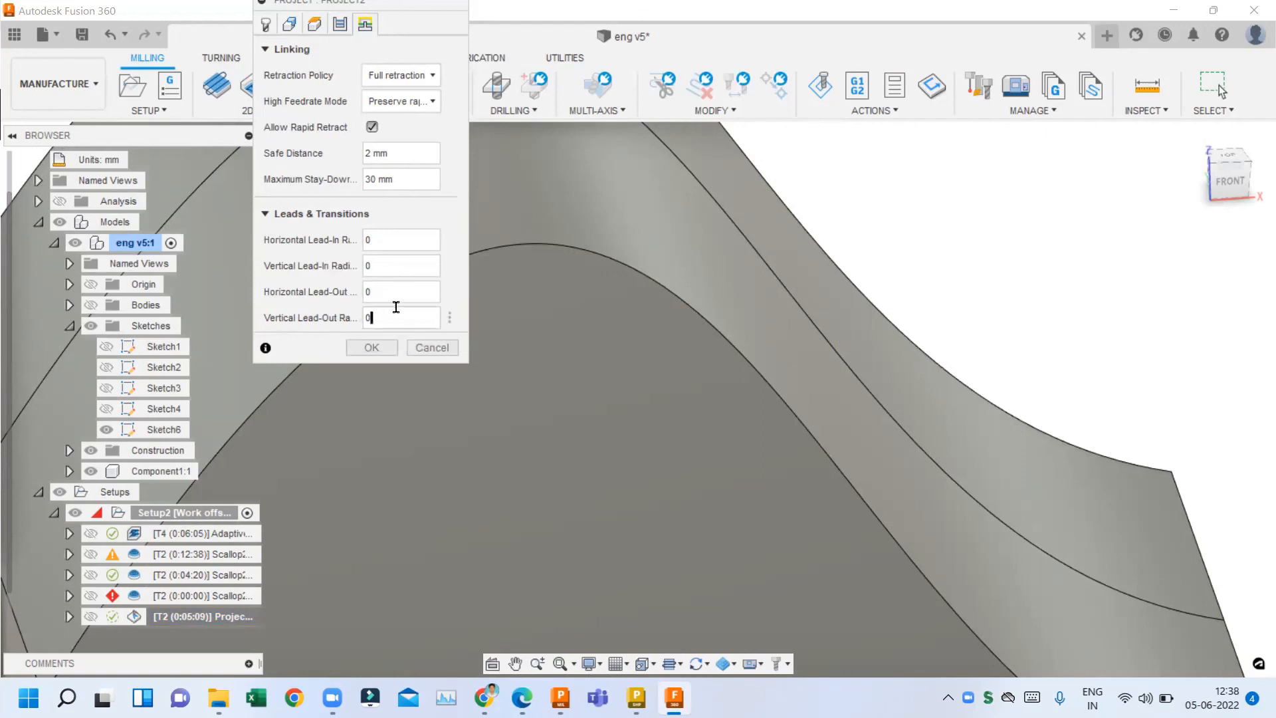
left_click(370, 348)
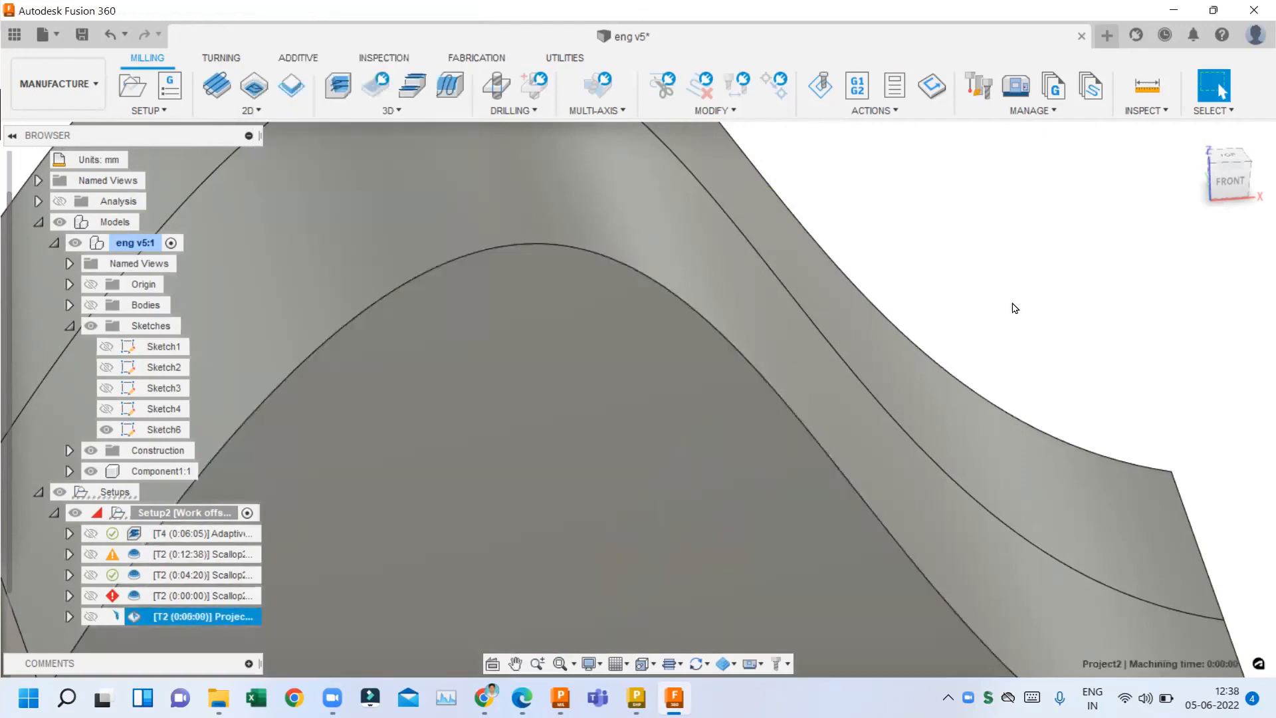
scroll(822, 367, "down", 3)
scroll(822, 365, "down", 3)
scroll(996, 322, "up", 2)
middle_click_drag(996, 322, 707, 416, "shift")
scroll(707, 416, "down", 3)
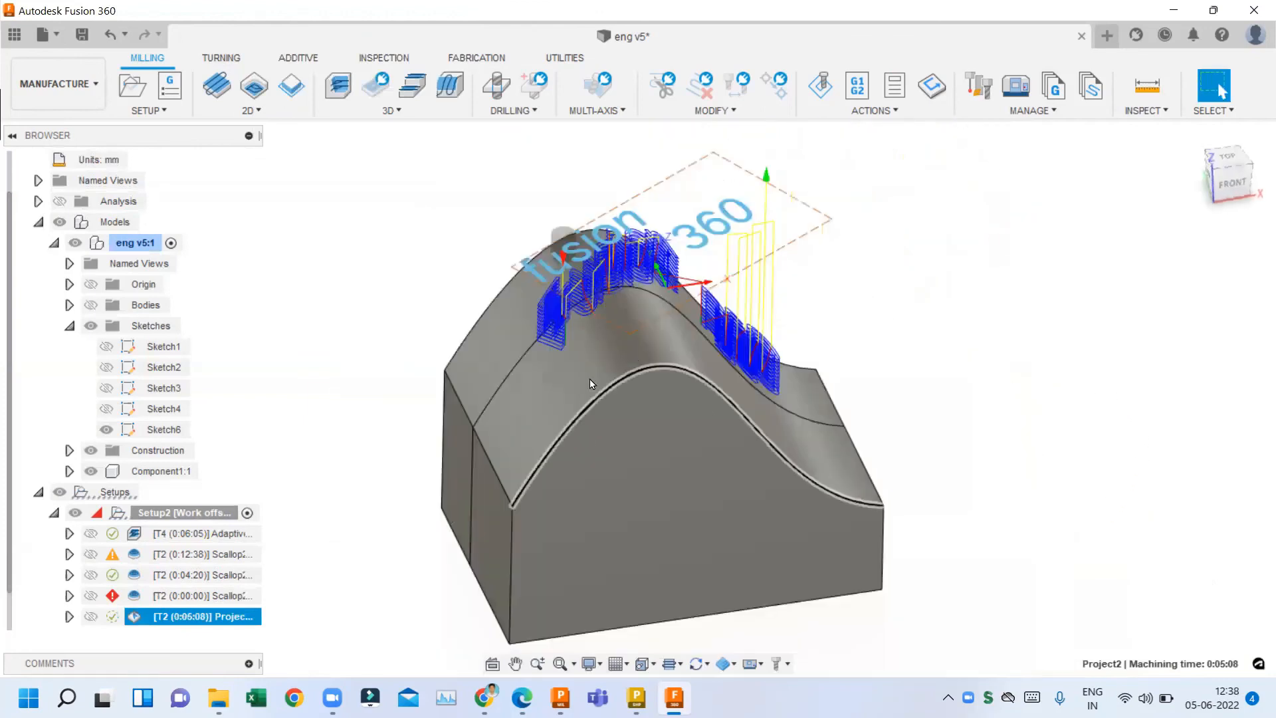
Simulate the Project2 toolpath and check its passes along the curved surface.
right_click(174, 617)
left_click(246, 135)
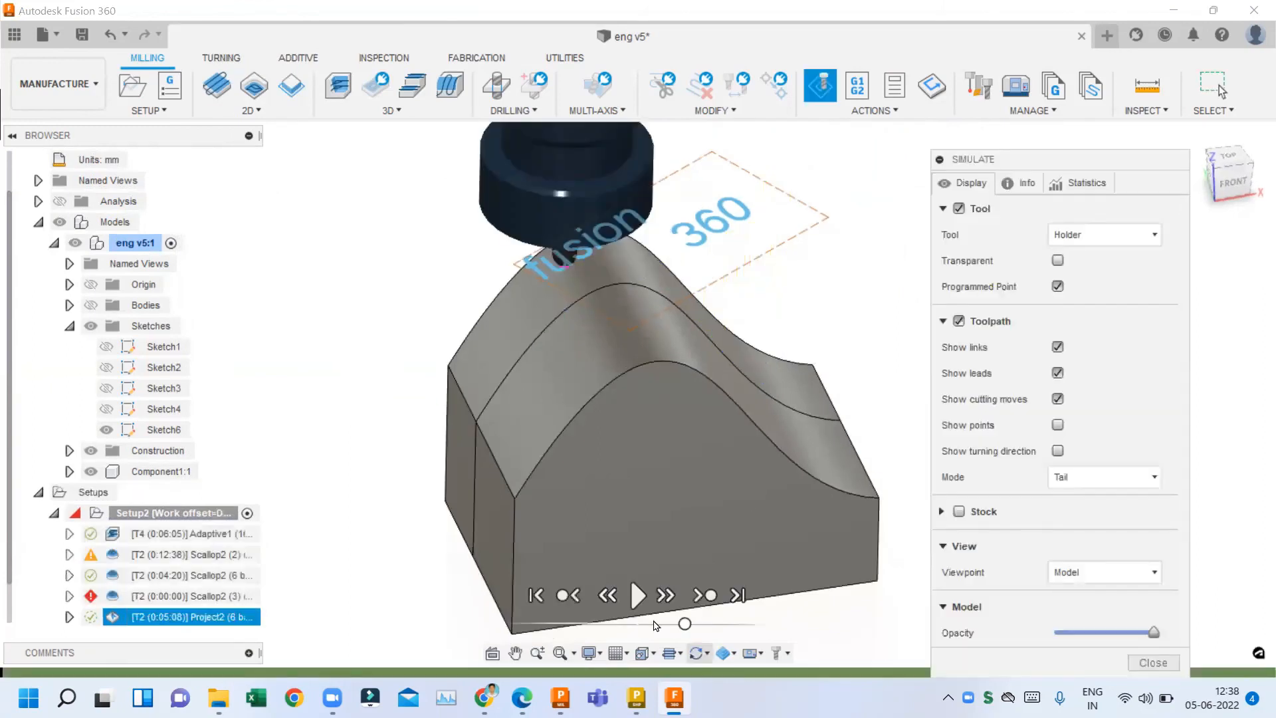
left_click(638, 596)
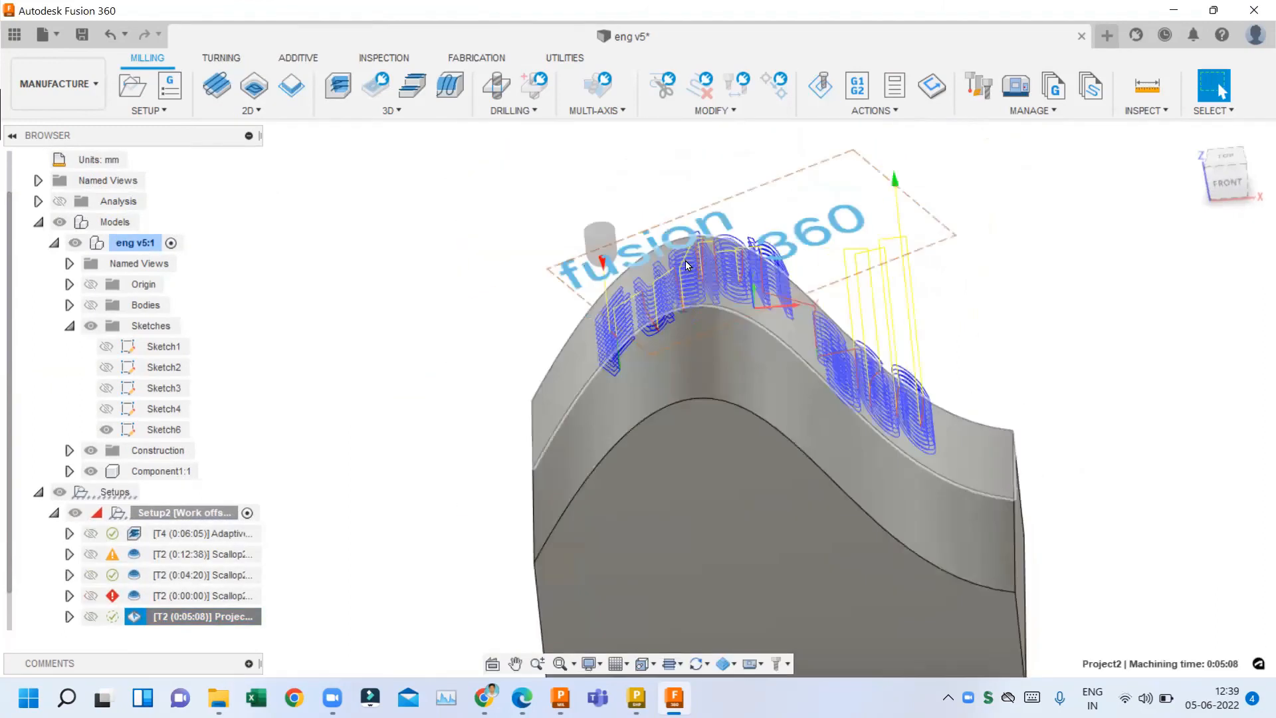
middle_click_drag(787, 253, 787, 227, "shift")
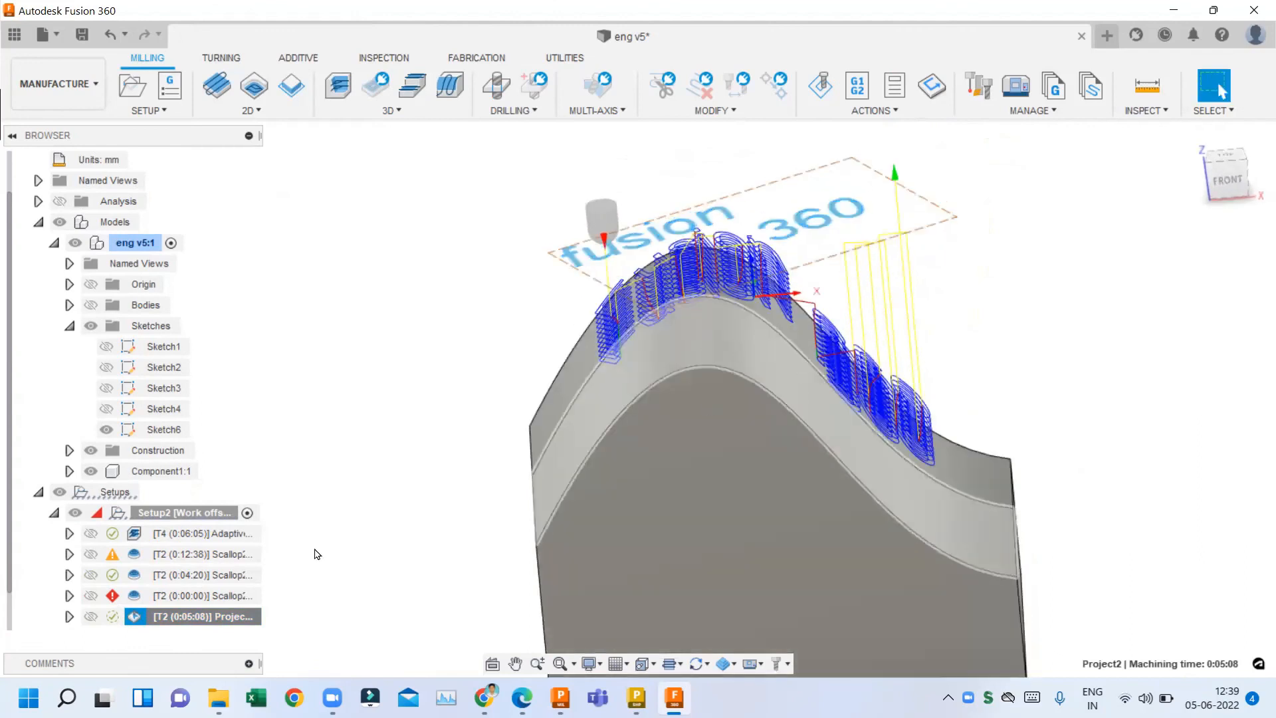
left_click(250, 110)
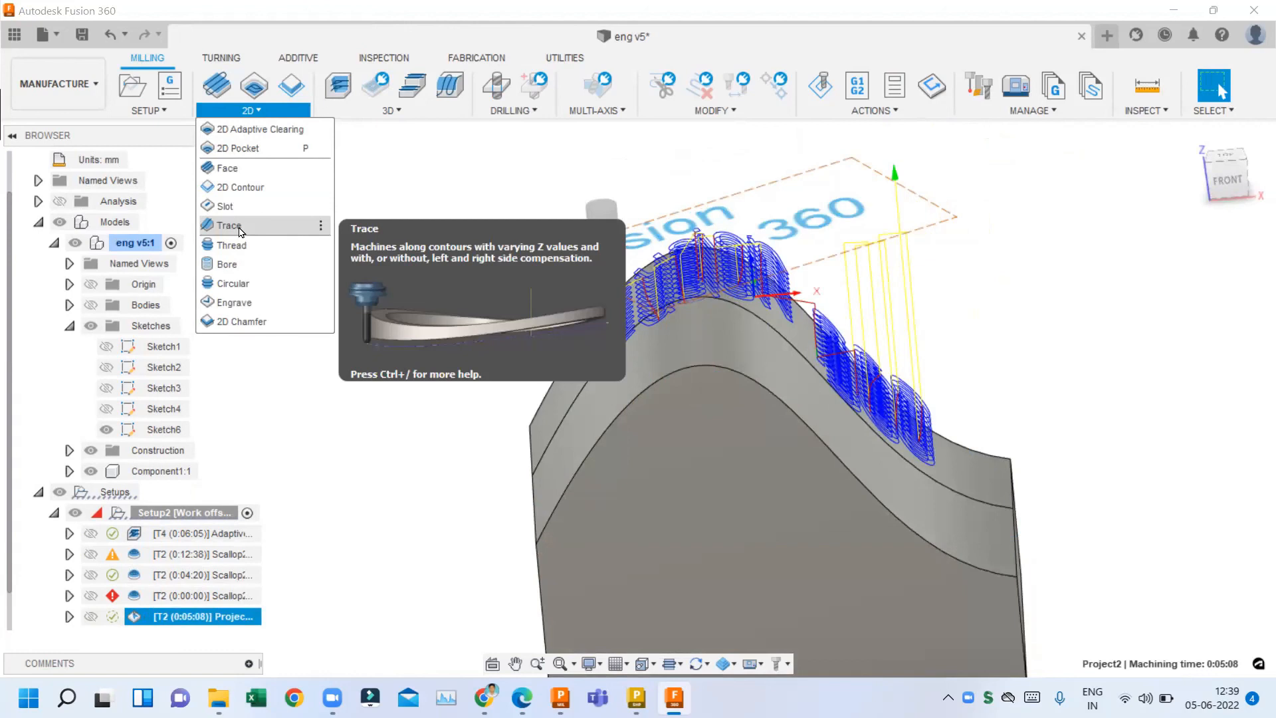
left_click(392, 111)
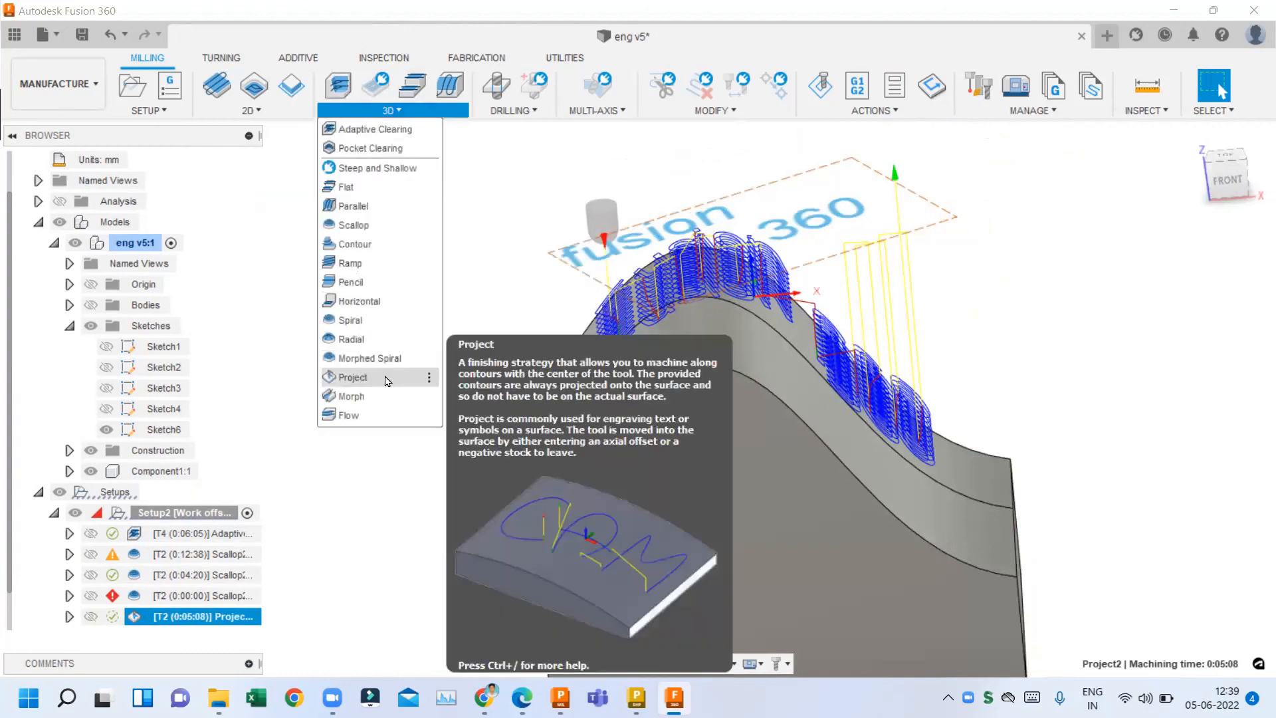